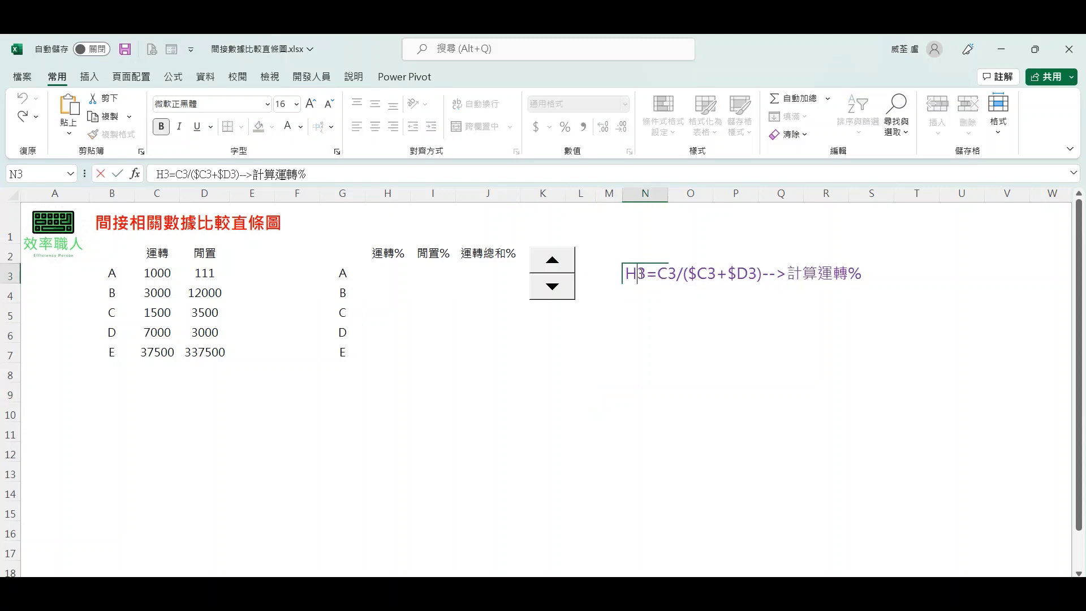
# - Copy the formula =C3/($C3+$D3) from the note in N3 into H3 and fill it down to H7
pyautogui.moveTo(646, 274); pyautogui.dragTo(759, 271)
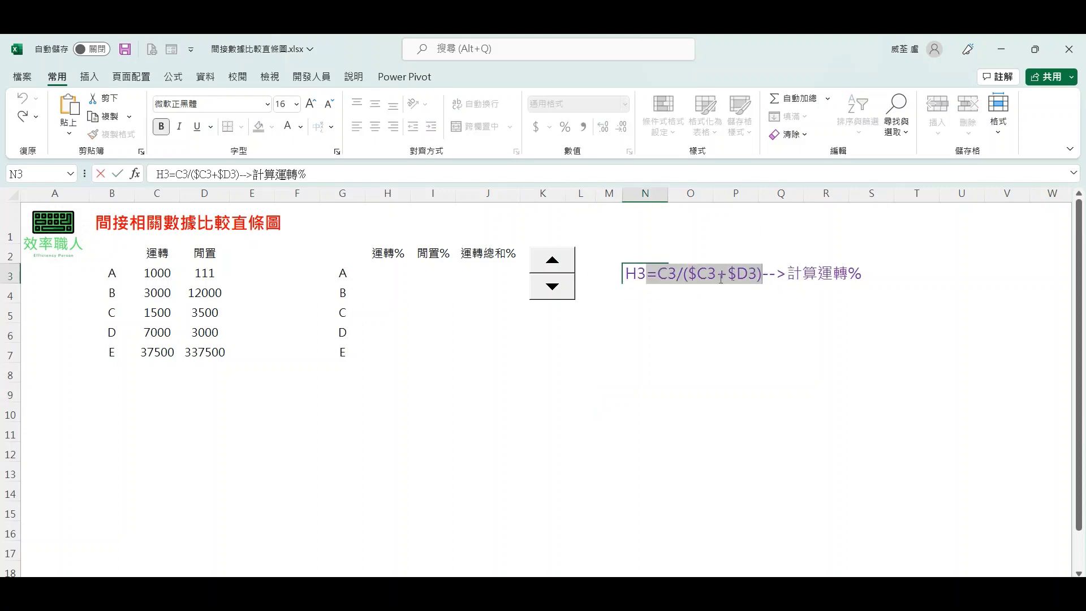
pyautogui.press('Escape')
pyautogui.click(389, 271)
pyautogui.rightClick(388, 270)
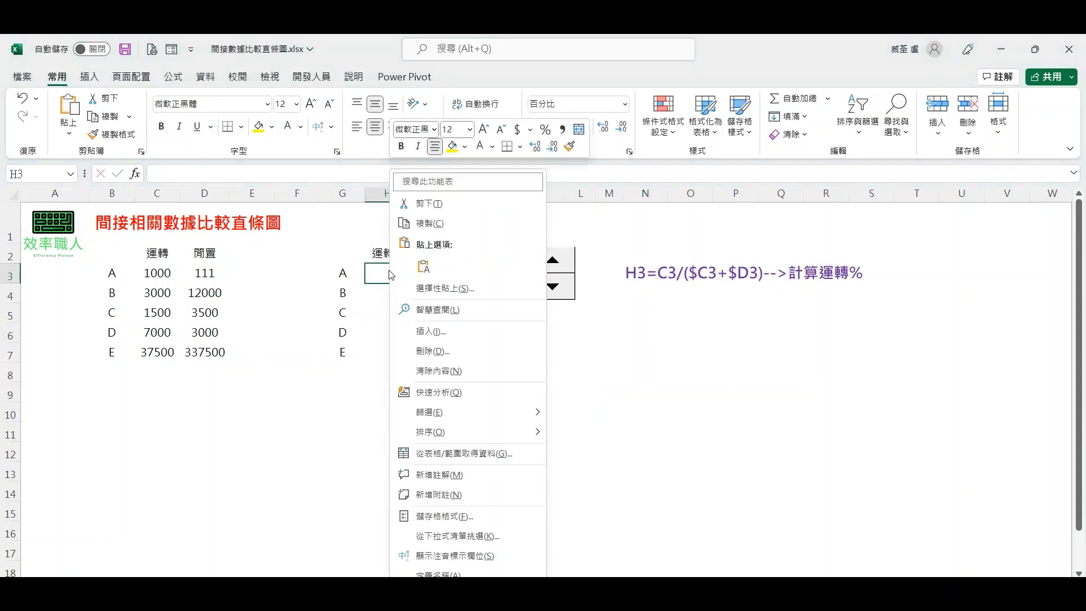
pyautogui.click(423, 265)
pyautogui.moveTo(409, 283); pyautogui.dragTo(391, 356)
pyautogui.click(512, 393)
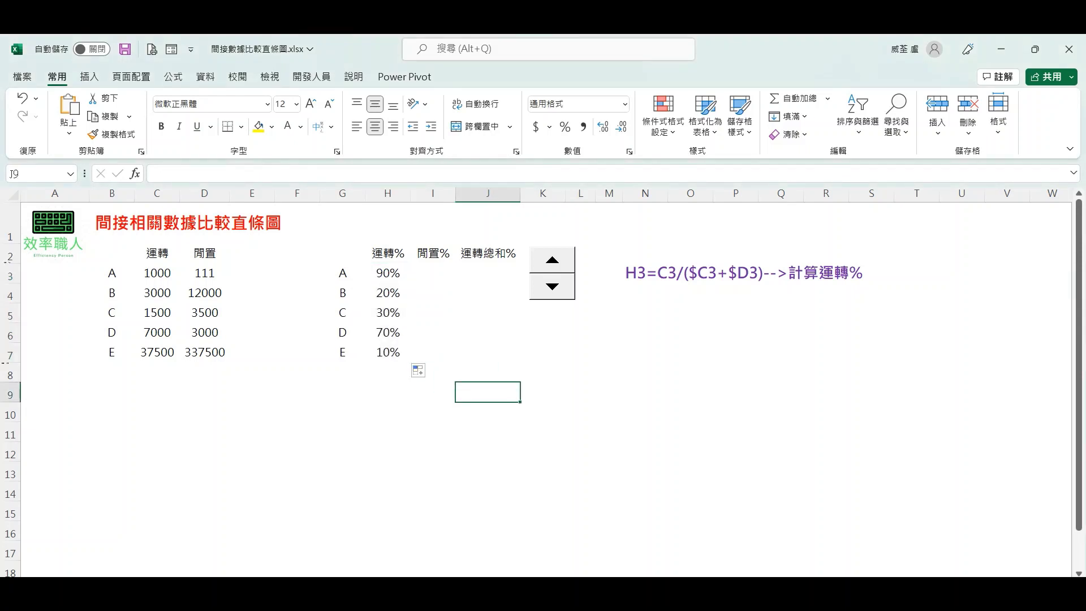
pyautogui.moveTo(779, 288); pyautogui.dragTo(867, 286)
pyautogui.moveTo(362, 262); pyautogui.dragTo(405, 262)
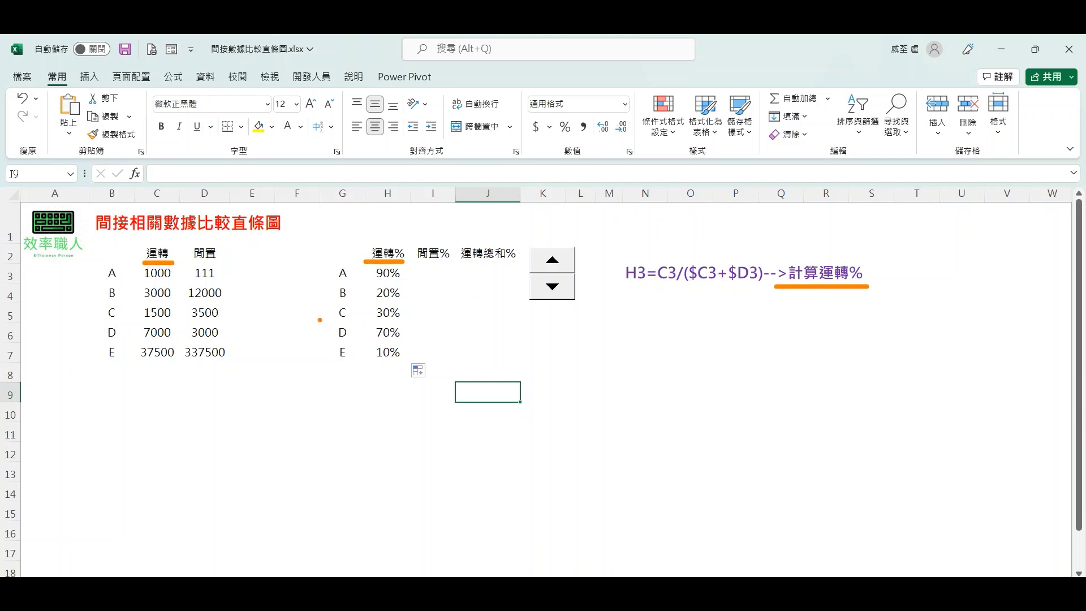
pyautogui.click(444, 326)
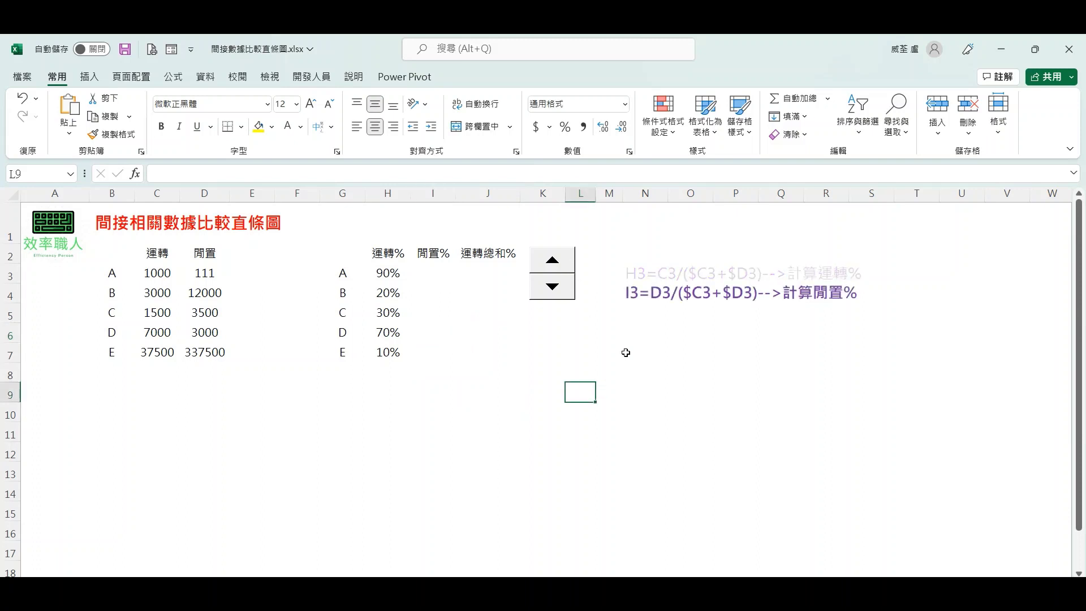
# - Copy the formula =D3/($C3+$D3) from the note in N4 into I3 and fill it down to I7
pyautogui.doubleClick(629, 294)
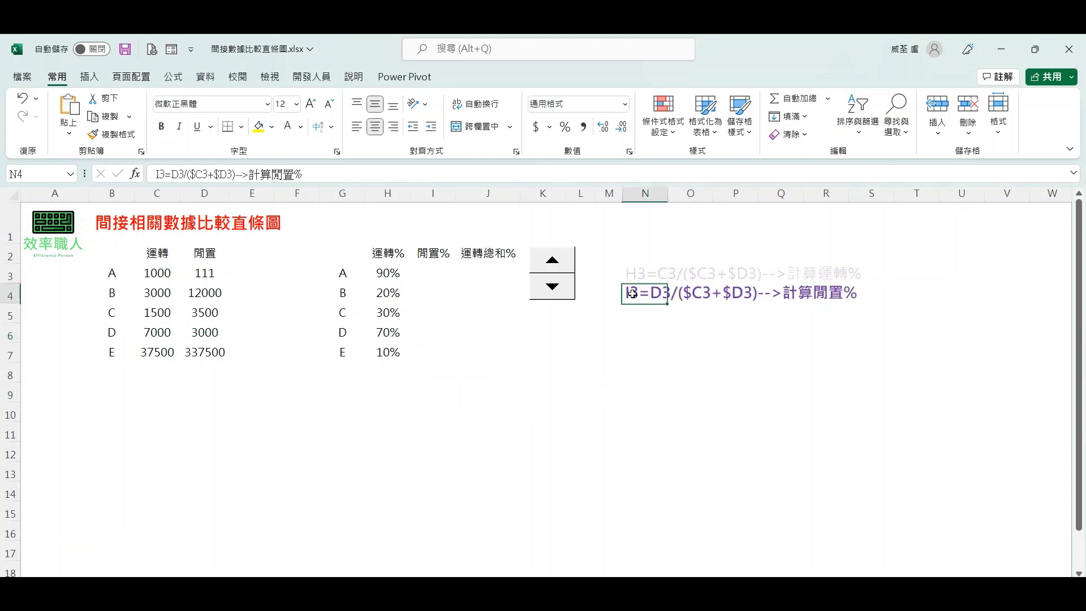
pyautogui.moveTo(640, 293); pyautogui.dragTo(757, 294)
pyautogui.hotkey('ctrl', 'c')
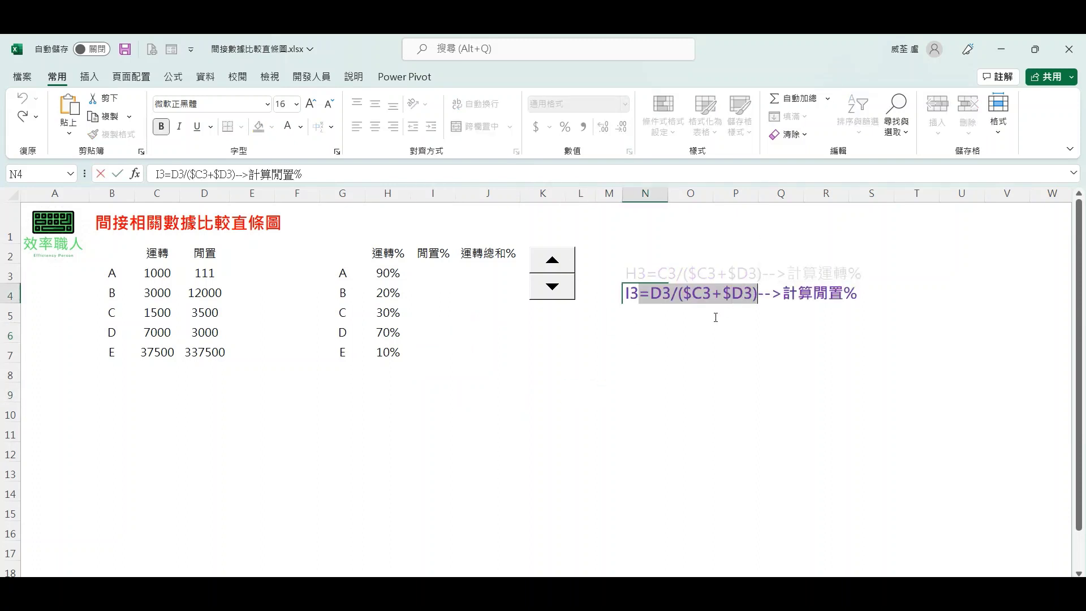
pyautogui.click(622, 368)
pyautogui.click(428, 274)
pyautogui.rightClick(430, 275)
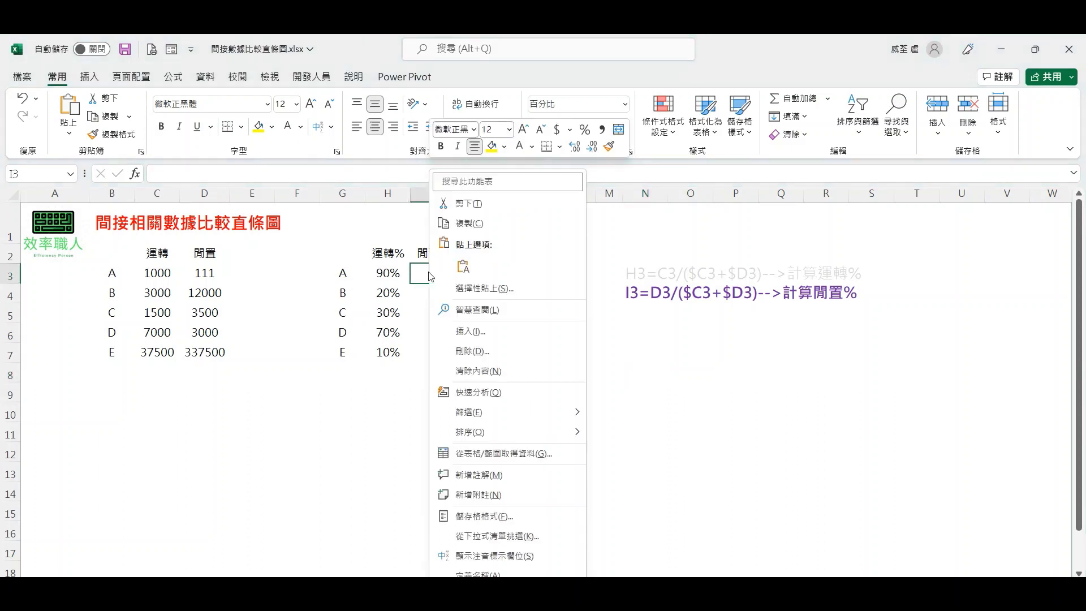
pyautogui.click(462, 266)
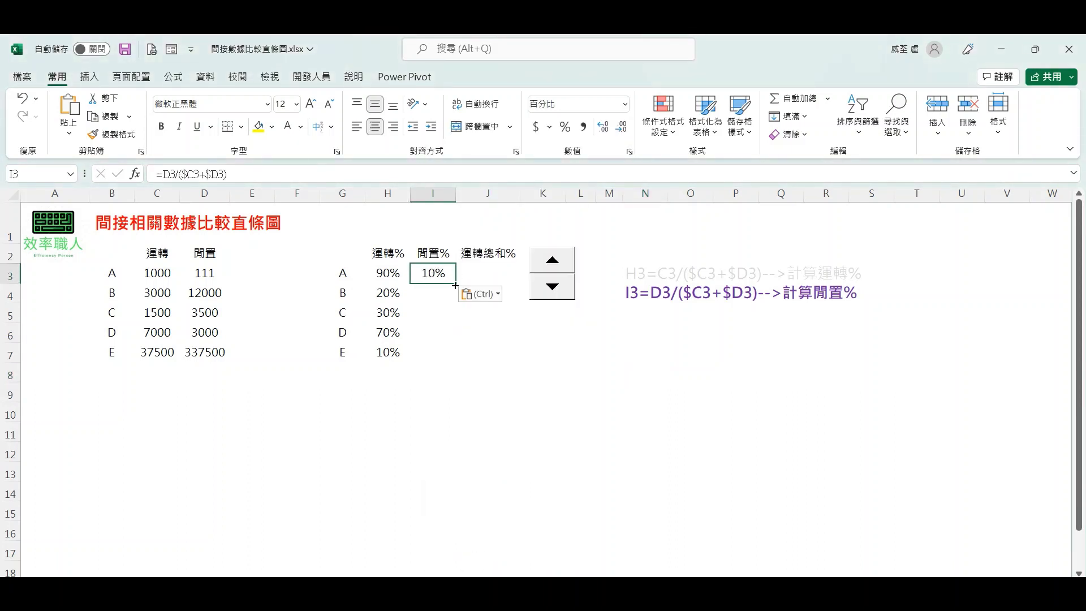
pyautogui.moveTo(455, 286); pyautogui.dragTo(442, 358)
pyautogui.click(542, 427)
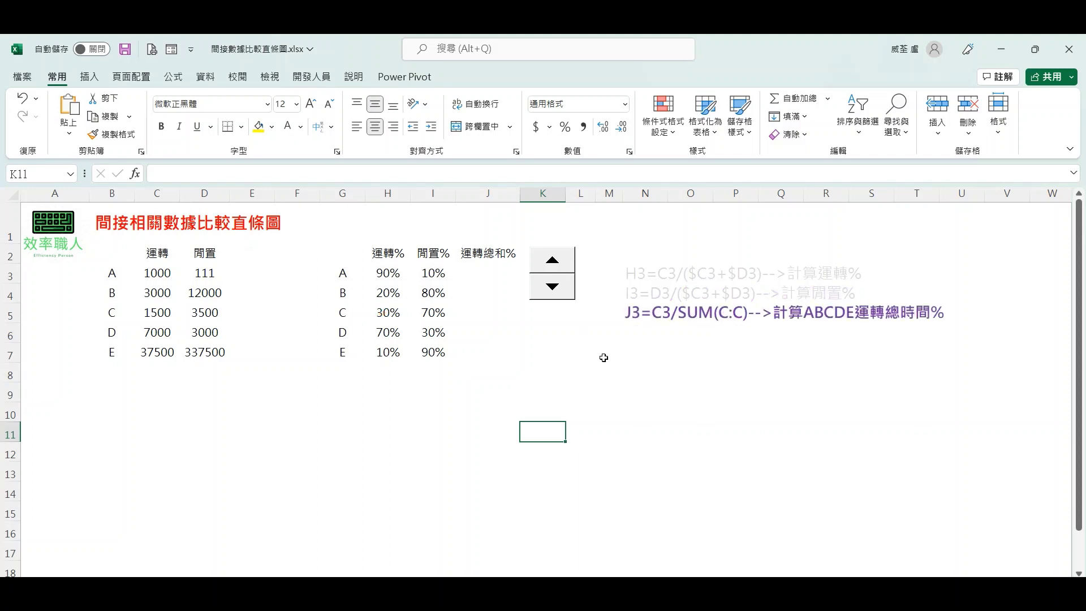
# - Copy the formula =C3/SUM(C:C) from the note in N5 into J3 and fill it down to J7
pyautogui.click(629, 313)
pyautogui.moveTo(641, 313); pyautogui.dragTo(745, 311)
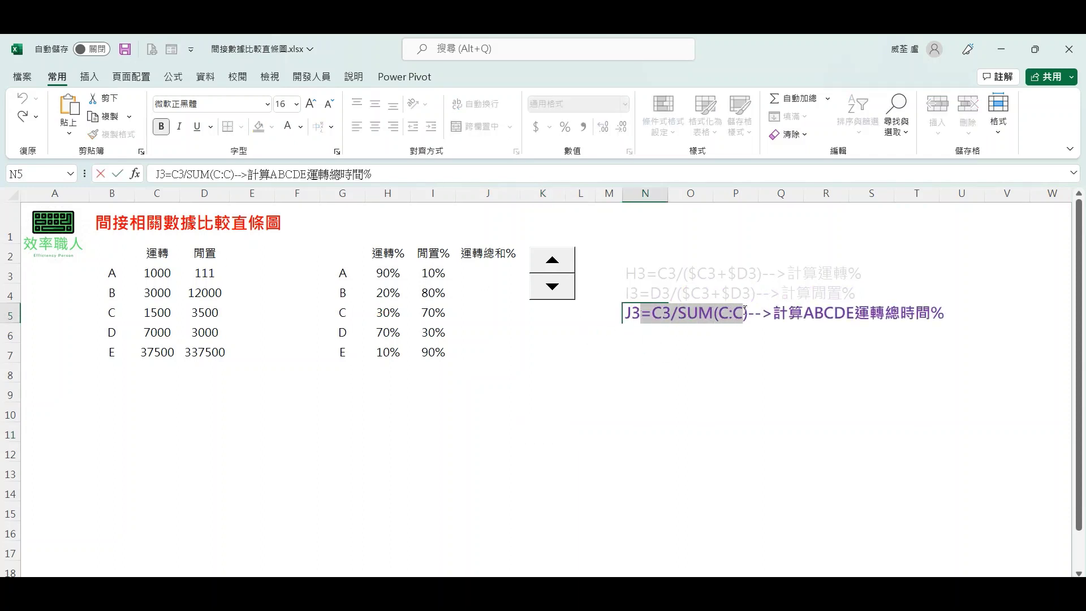
pyautogui.hotkey('ctrl', 'c')
pyautogui.click(473, 274)
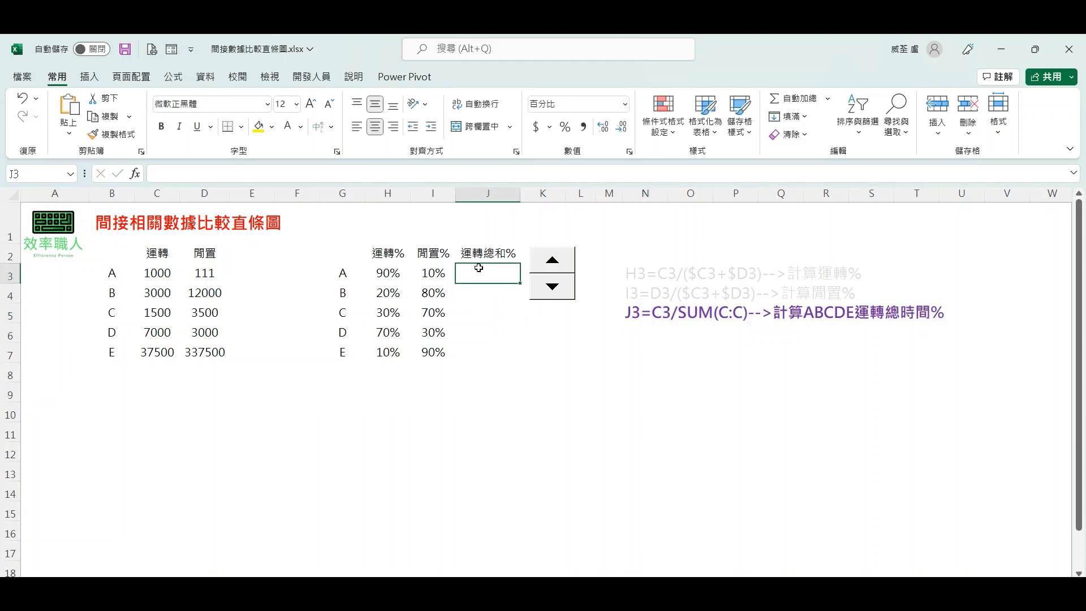
pyautogui.rightClick(475, 273)
pyautogui.click(519, 276)
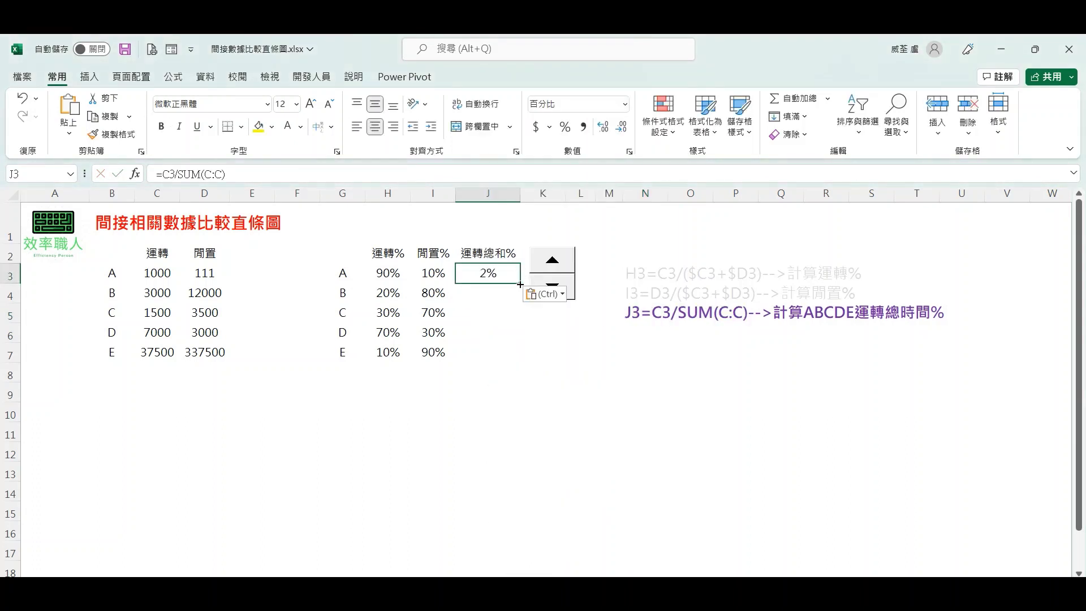
pyautogui.moveTo(520, 285); pyautogui.dragTo(497, 362)
pyautogui.click(588, 400)
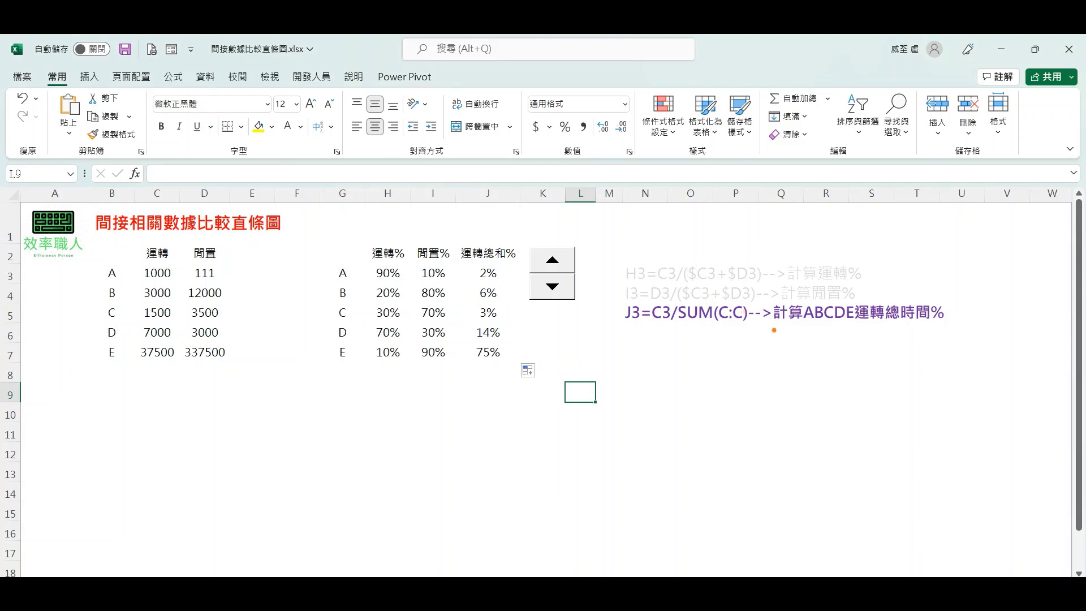
pyautogui.moveTo(773, 329); pyautogui.dragTo(947, 328)
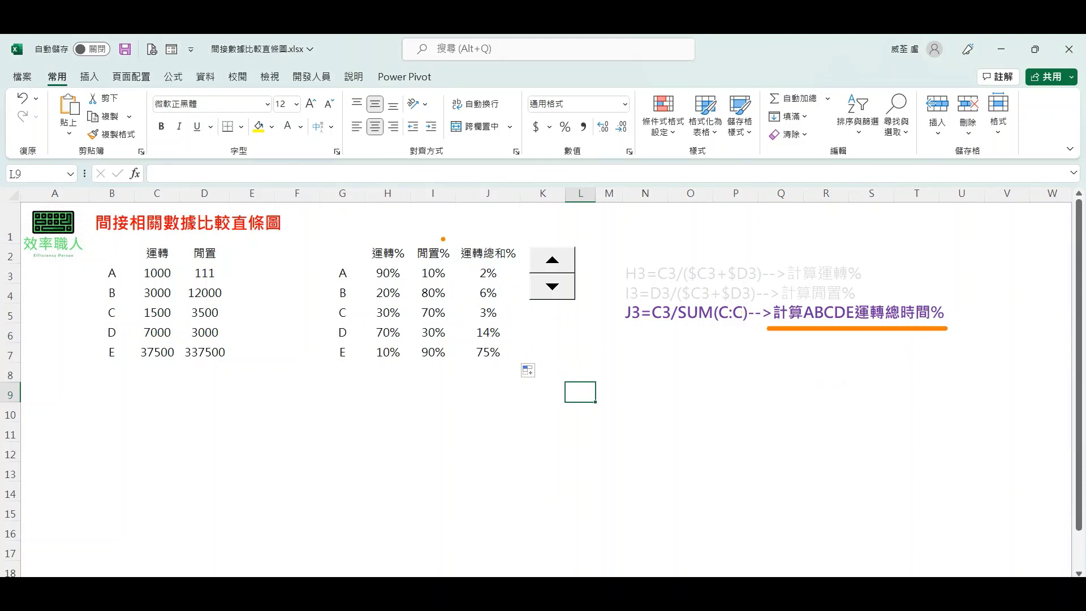
pyautogui.moveTo(450, 233); pyautogui.dragTo(523, 365)
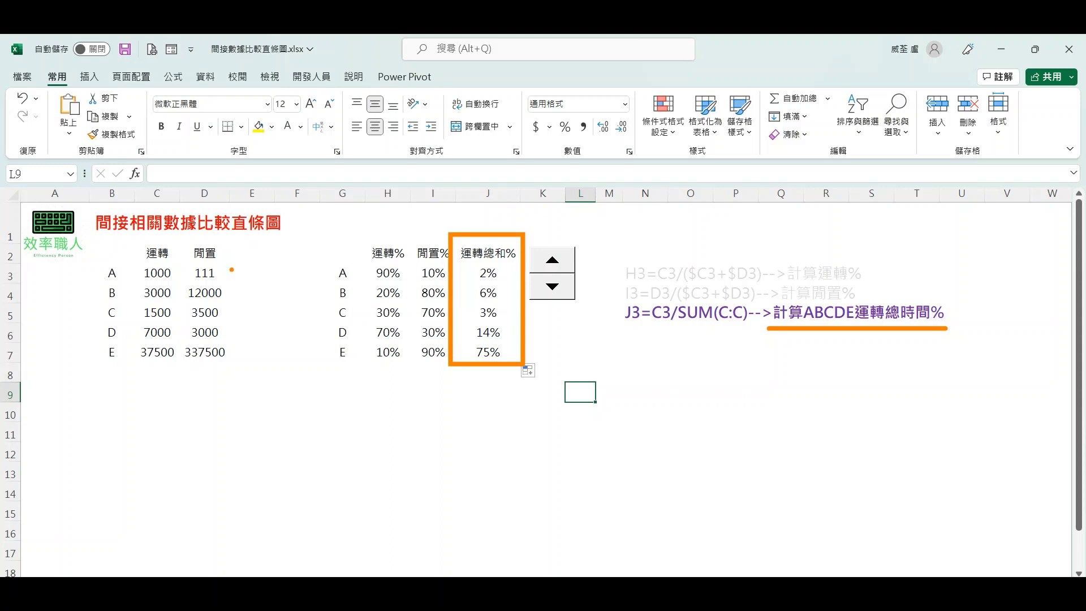
pyautogui.moveTo(130, 236); pyautogui.dragTo(182, 369)
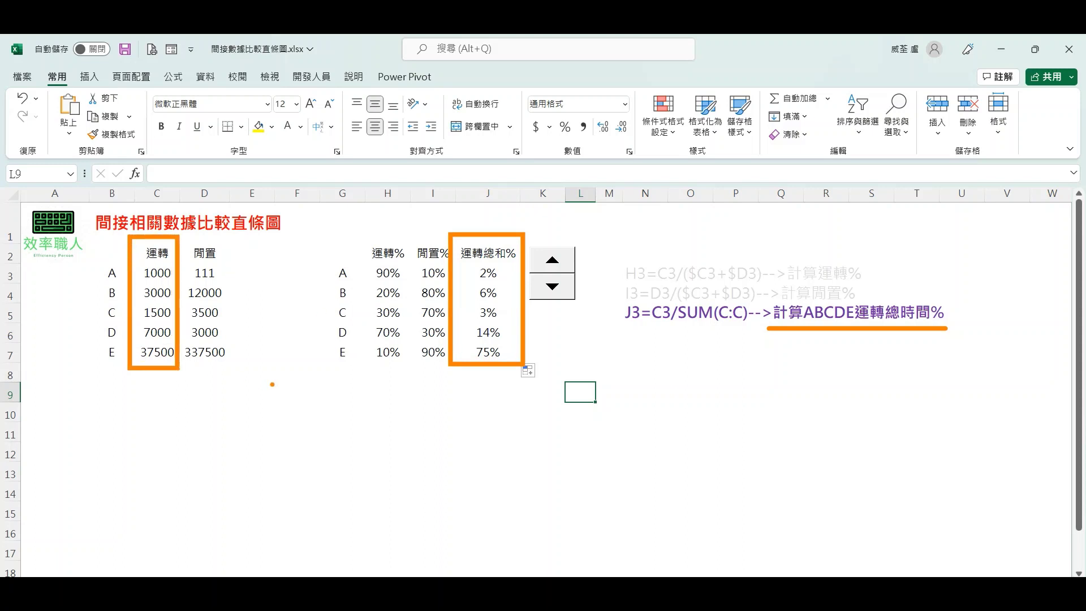
pyautogui.press('Escape')
pyautogui.click(579, 326)
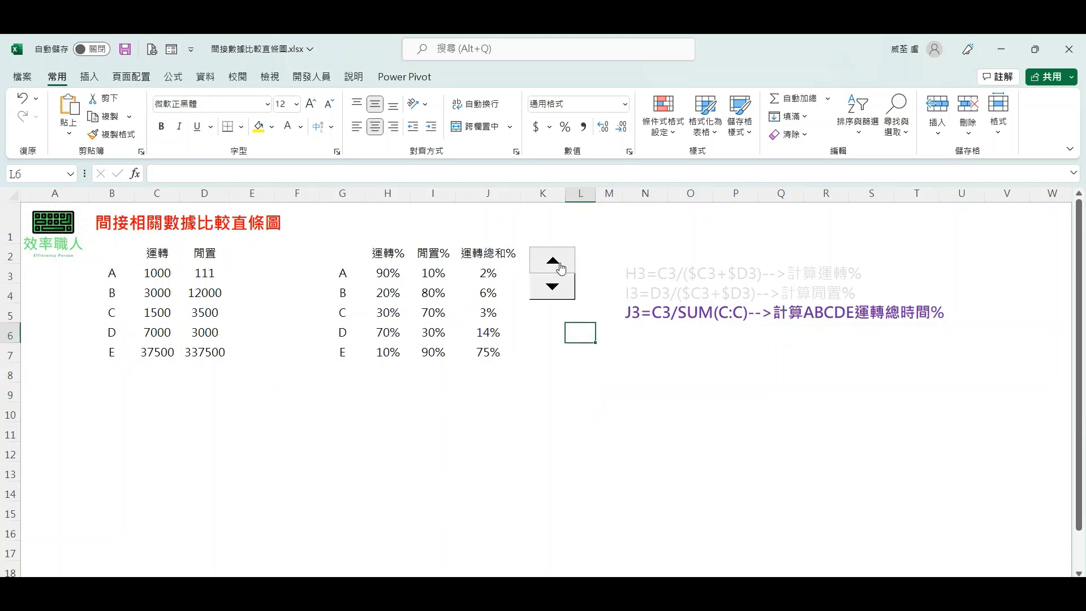
pyautogui.moveTo(620, 347); pyautogui.dragTo(742, 346)
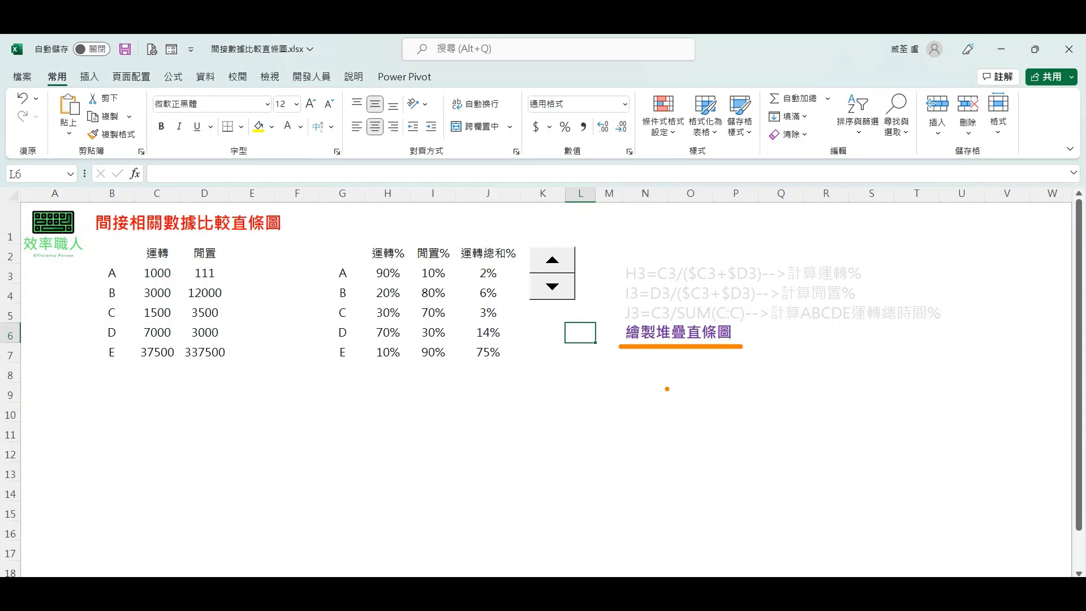
pyautogui.press('Escape')
# - Insert a 2-D stacked column chart from the percentage table and place and enlarge it to cover about C3:J15
pyautogui.click(425, 310)
pyautogui.click(89, 77)
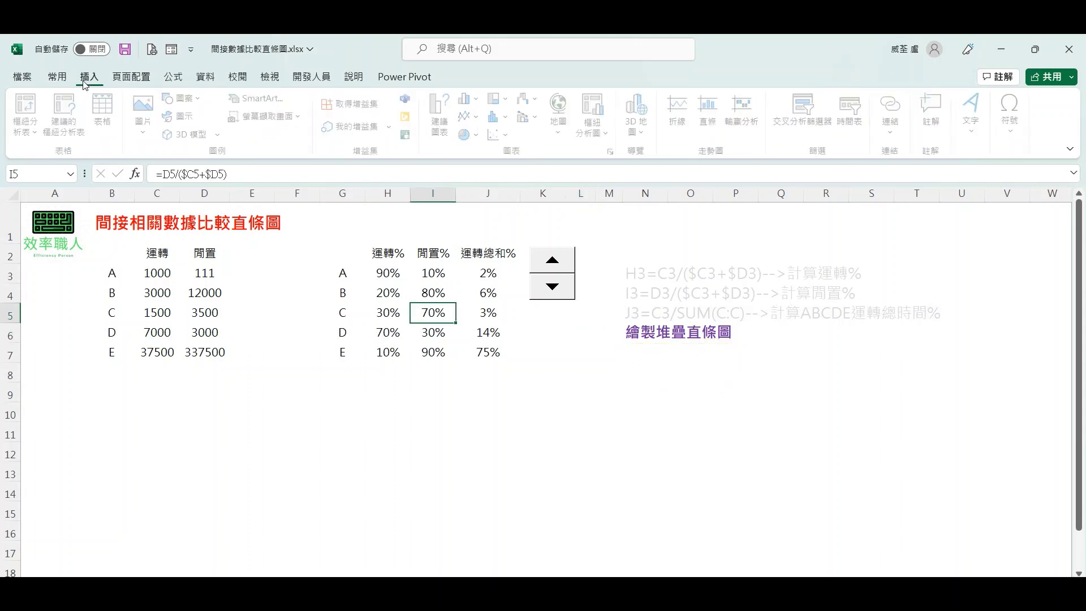
pyautogui.click(476, 100)
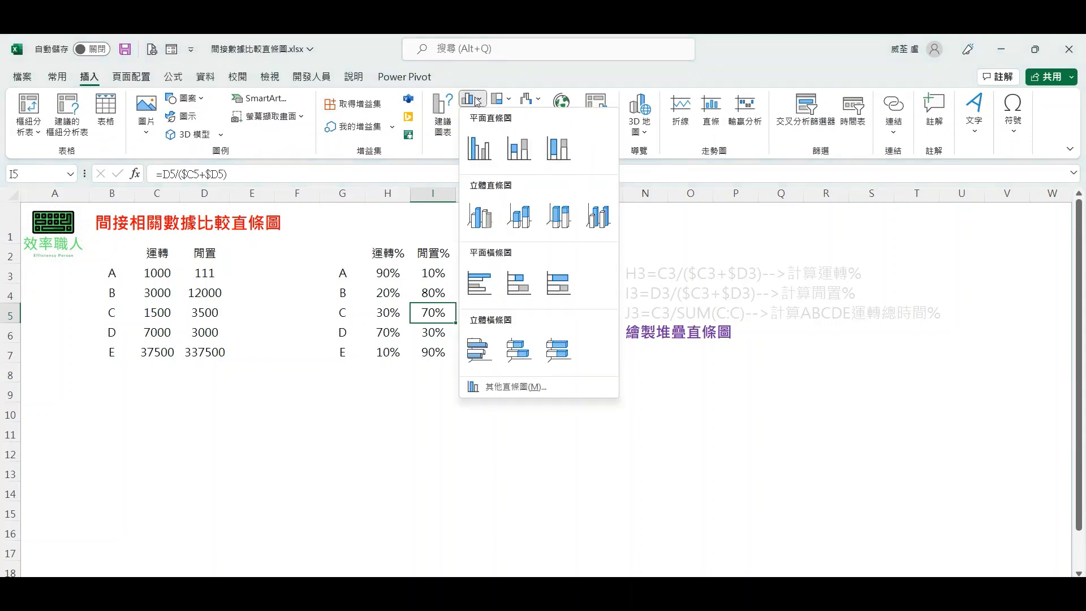
pyautogui.click(518, 148)
pyautogui.moveTo(620, 298); pyautogui.dragTo(373, 272)
pyautogui.moveTo(469, 468); pyautogui.dragTo(520, 524)
pyautogui.click(583, 452)
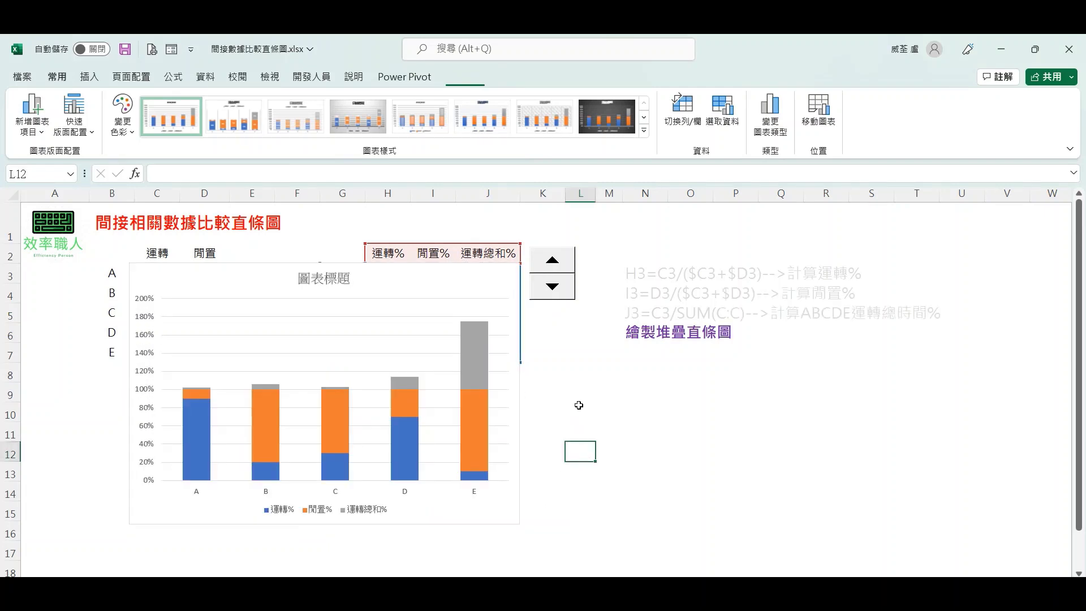
# - Advance the on-sheet instructions to the notes about changing the chart to a combo type
pyautogui.click(558, 262)
pyautogui.click(582, 391)
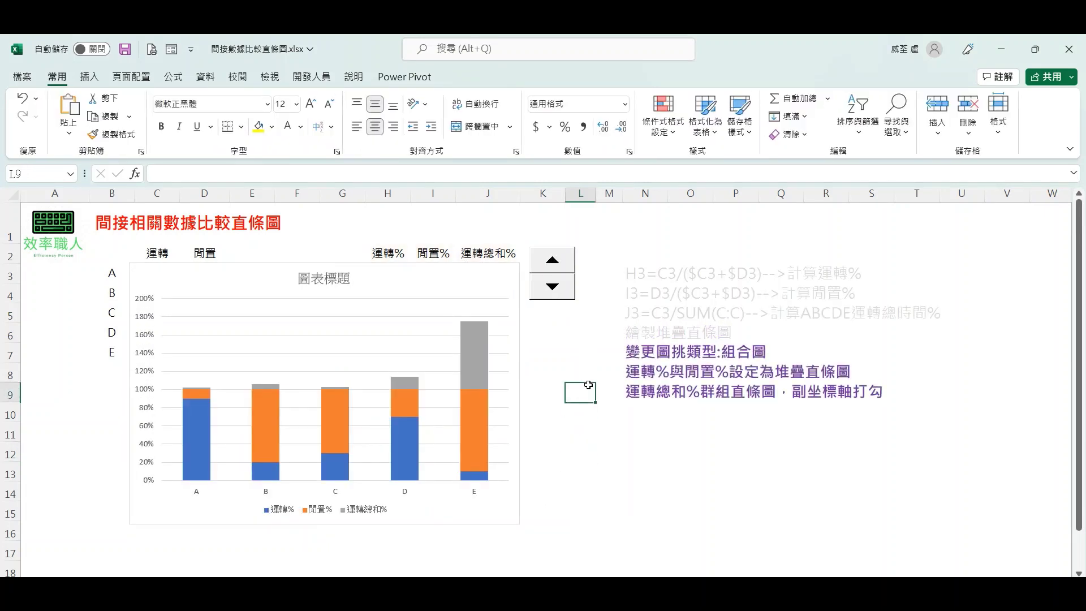
pyautogui.moveTo(624, 362); pyautogui.dragTo(769, 361)
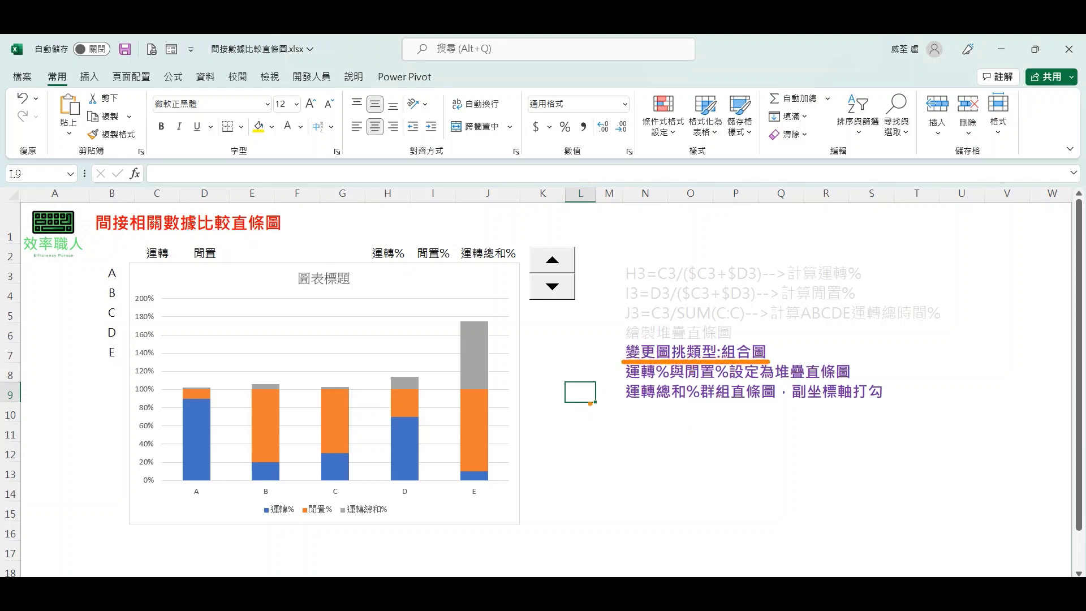
# - Open the chart's type settings, choose the combo chart type (組合圖), and move the dialog clear of the notes
pyautogui.click(473, 268)
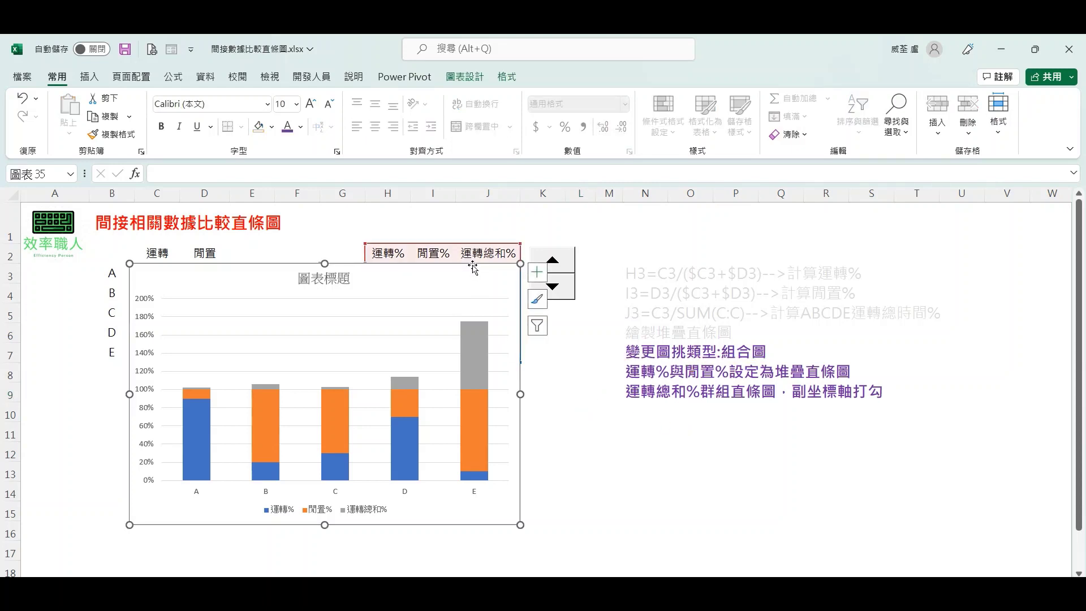
pyautogui.rightClick(496, 278)
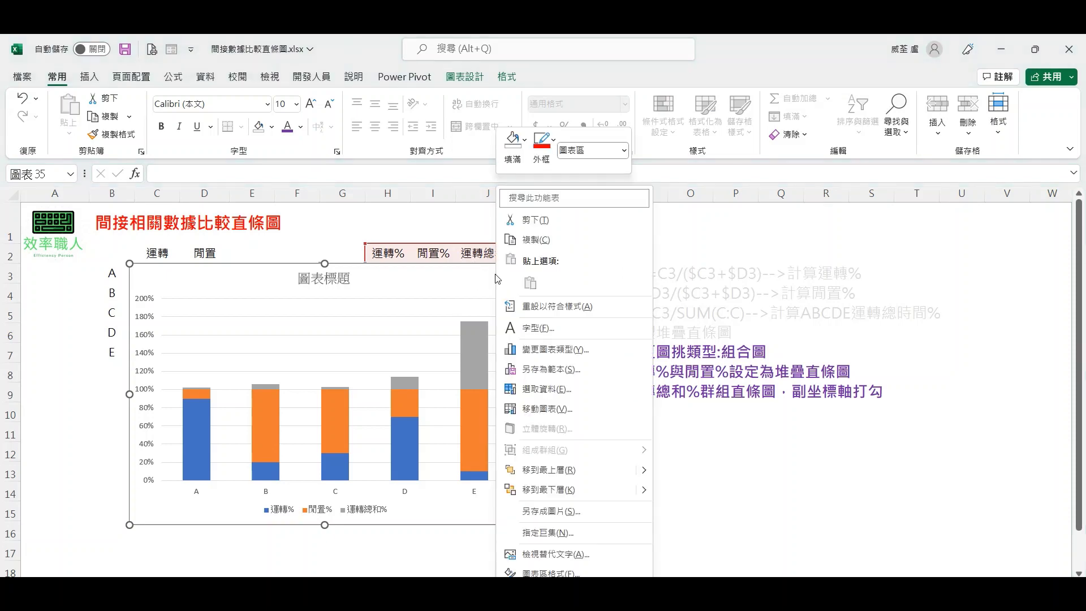
pyautogui.click(543, 349)
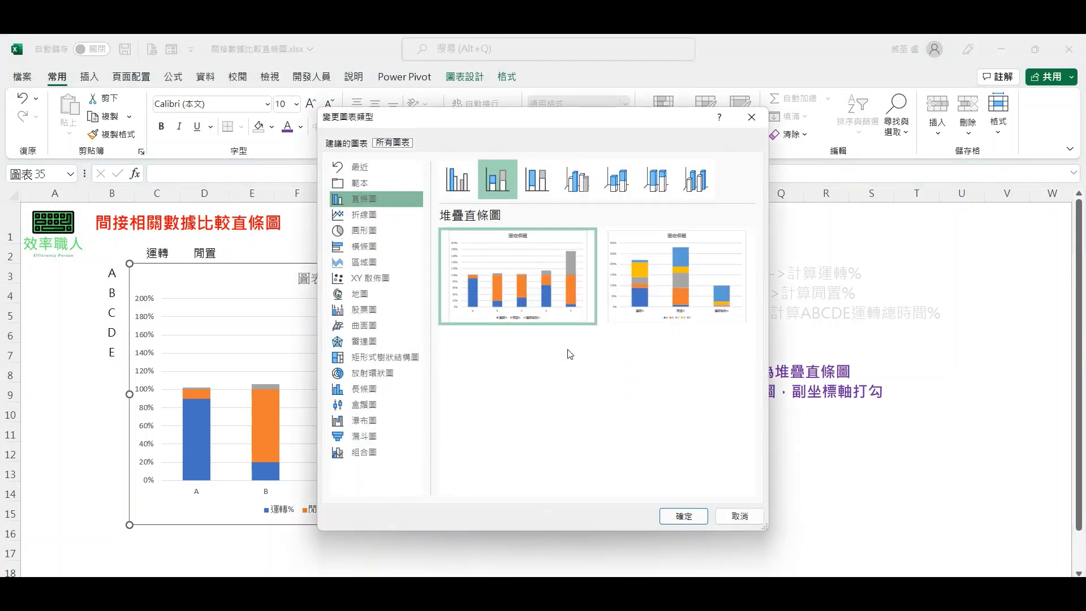
pyautogui.moveTo(498, 131); pyautogui.dragTo(360, 126)
pyautogui.click(238, 447)
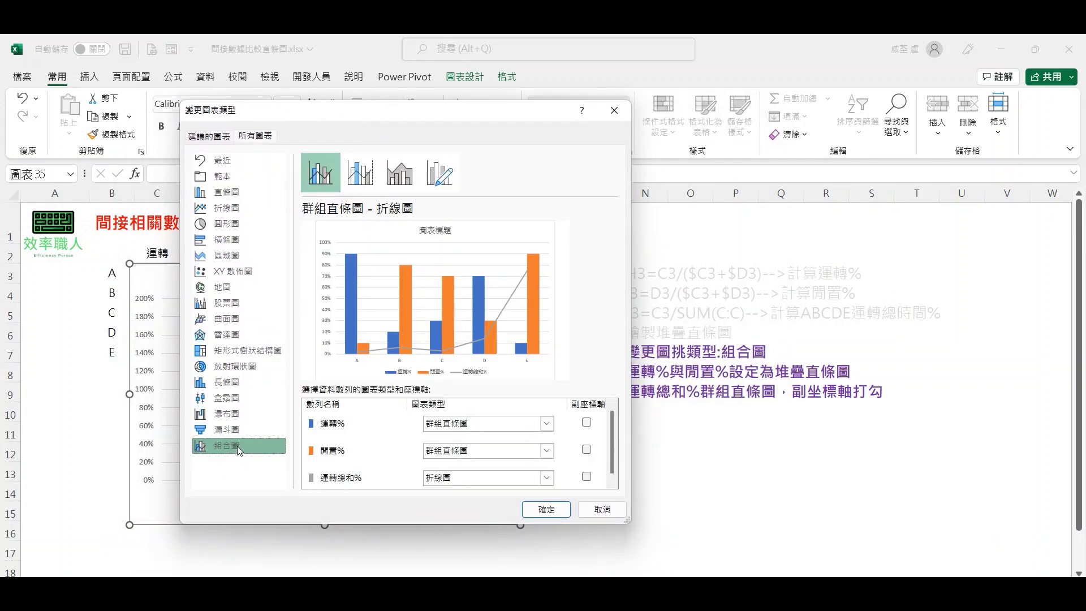
pyautogui.moveTo(474, 101); pyautogui.dragTo(416, 127)
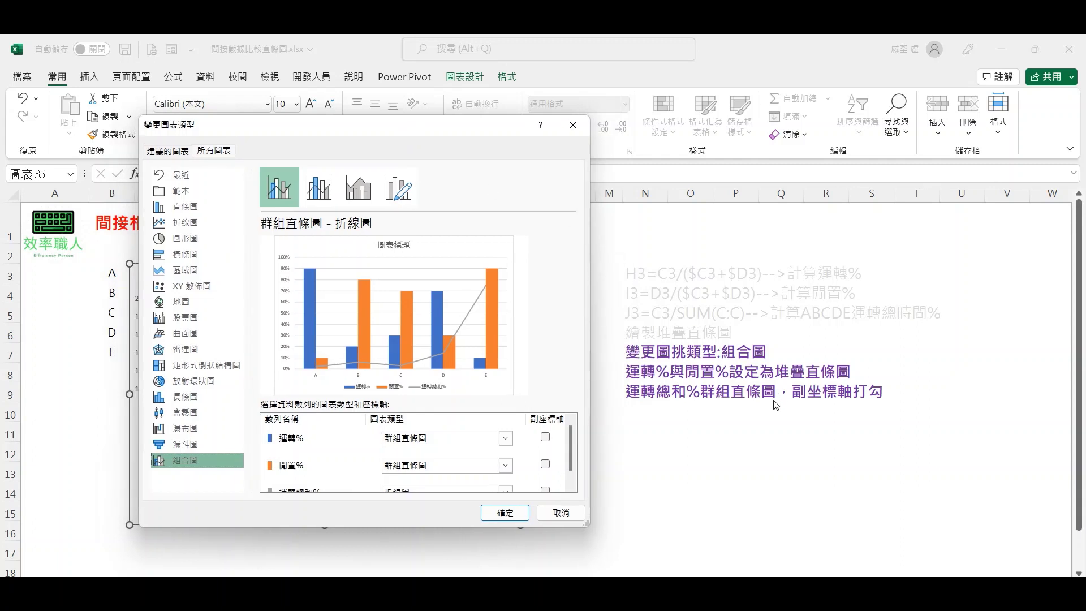
# - Set the chart type of the 運轉% series to stacked column (堆疊直條圖)
pyautogui.moveTo(621, 381); pyautogui.dragTo(847, 381)
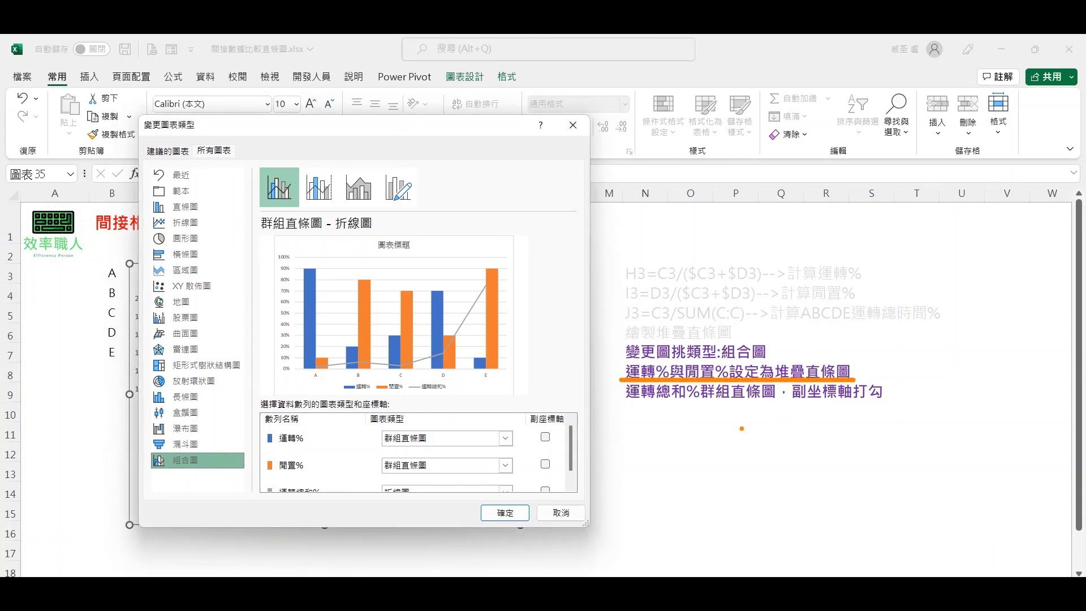
pyautogui.press('Escape')
pyautogui.click(505, 444)
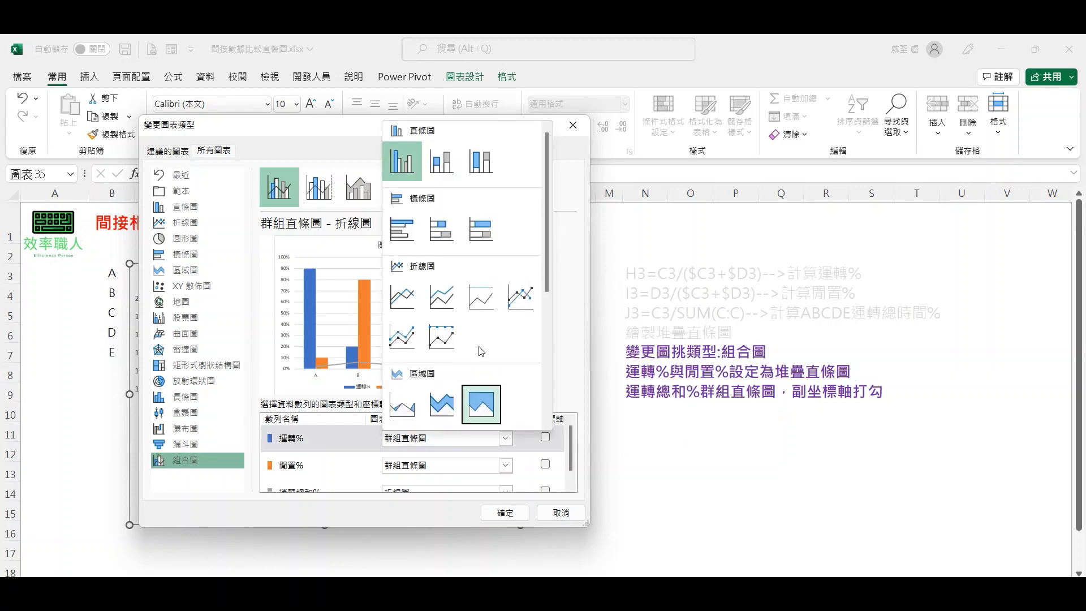
pyautogui.click(440, 173)
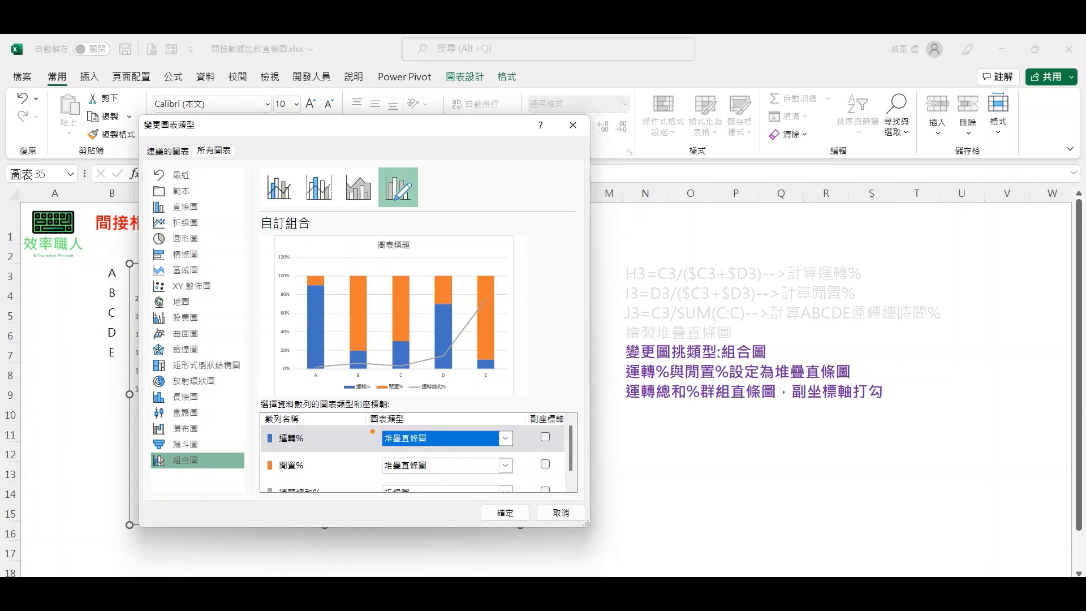
pyautogui.moveTo(370, 429); pyautogui.dragTo(442, 450)
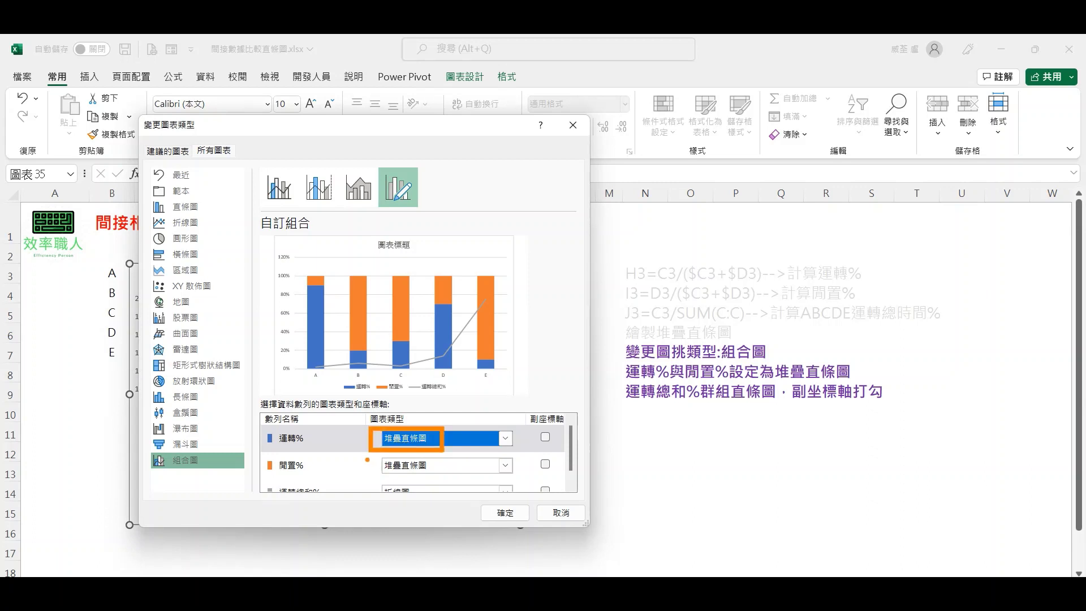
pyautogui.moveTo(367, 460); pyautogui.dragTo(439, 478)
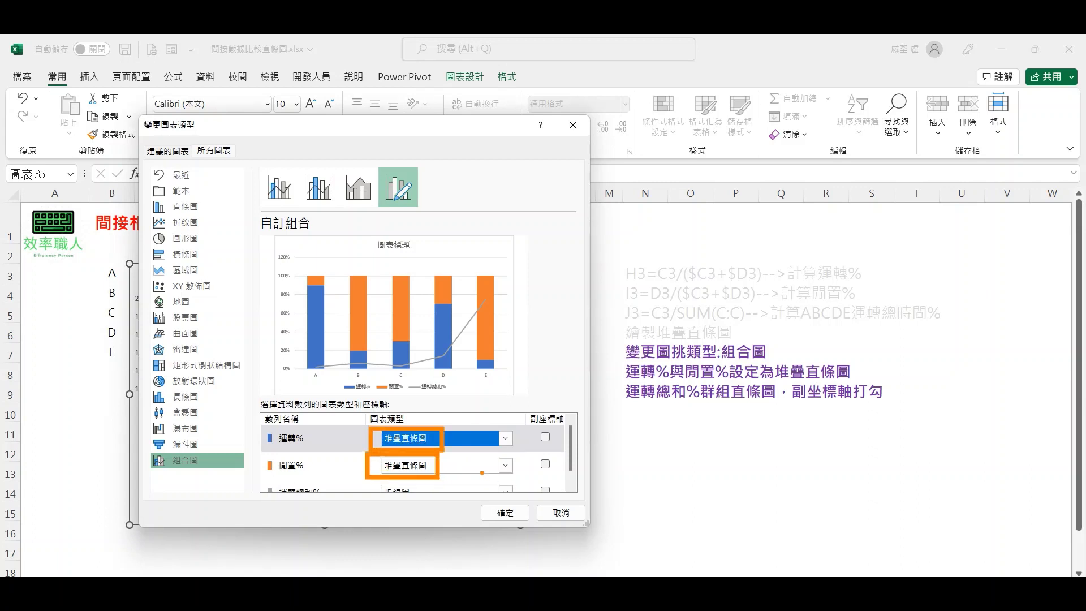
pyautogui.press('Escape')
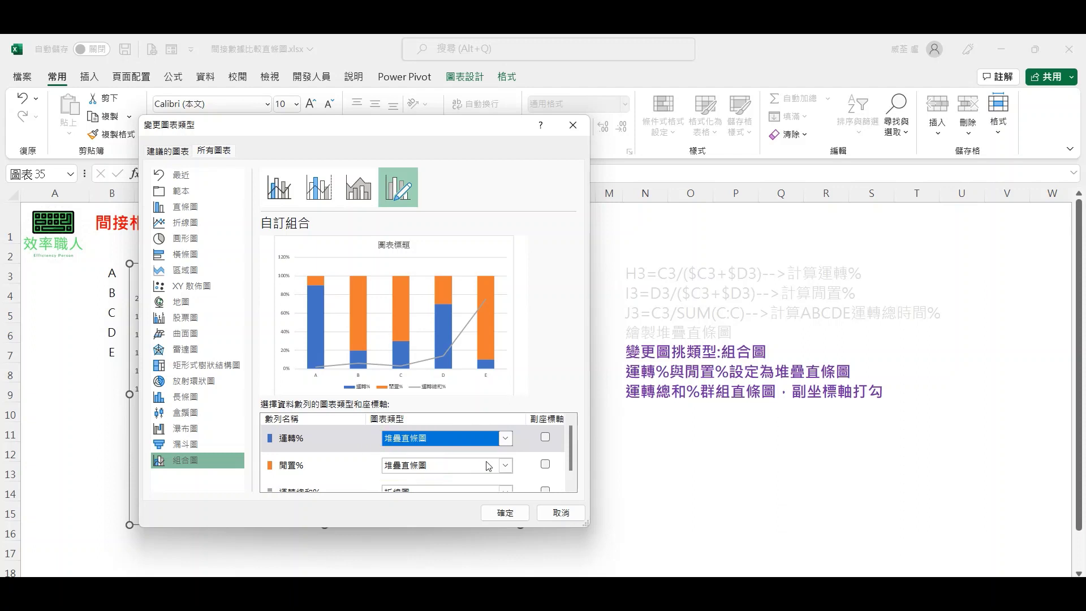
# - Set the 運轉總和% series to clustered column (群組直條圖) on the secondary axis and apply the combo chart type
pyautogui.moveTo(624, 403); pyautogui.dragTo(885, 402)
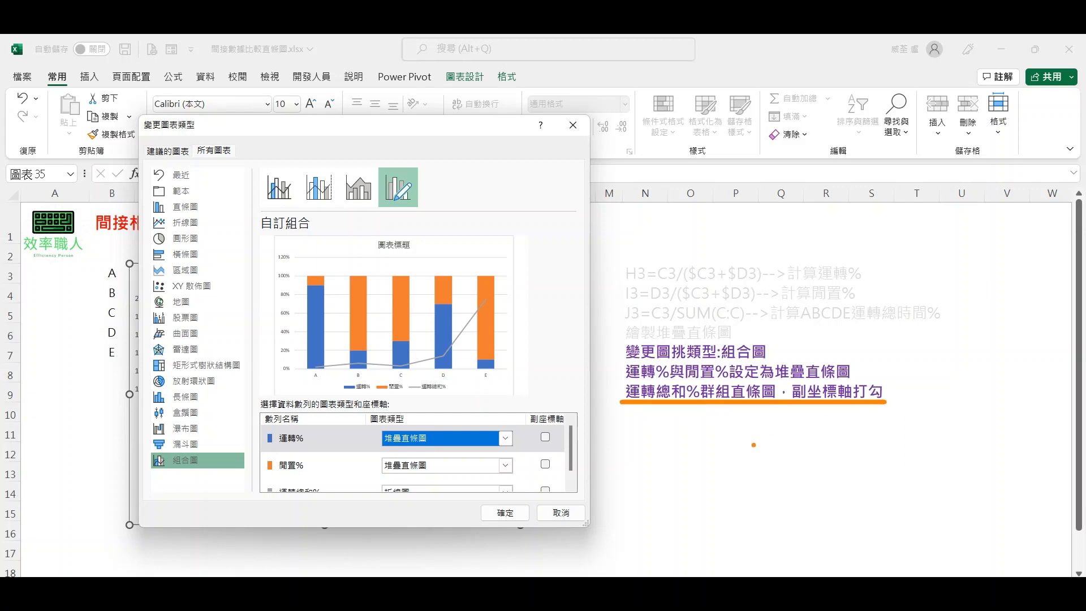
pyautogui.press('Escape')
pyautogui.moveTo(571, 440); pyautogui.dragTo(572, 462)
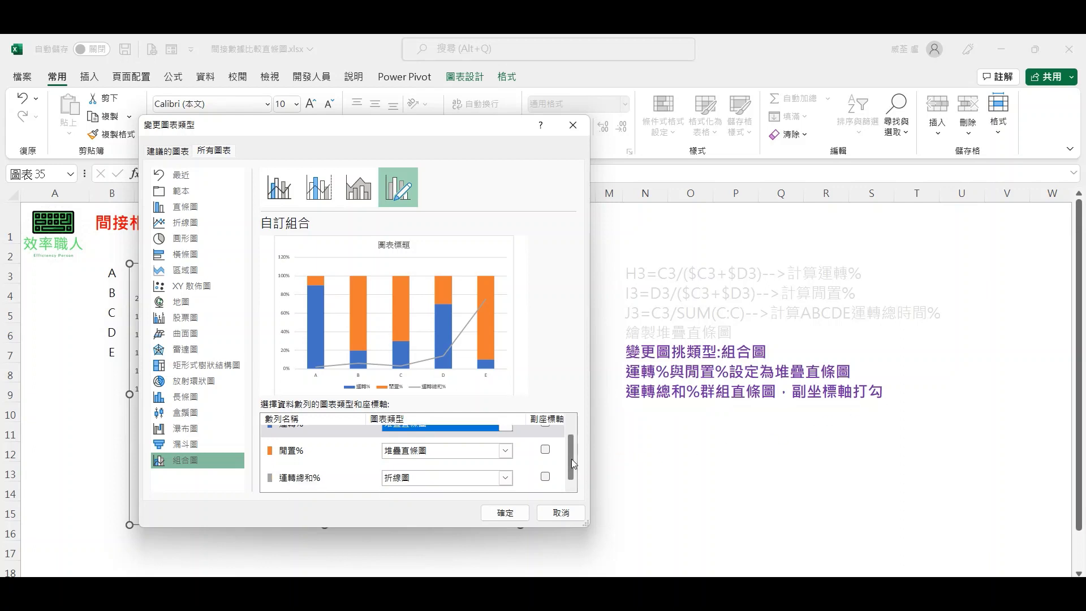
pyautogui.click(545, 476)
pyautogui.click(506, 479)
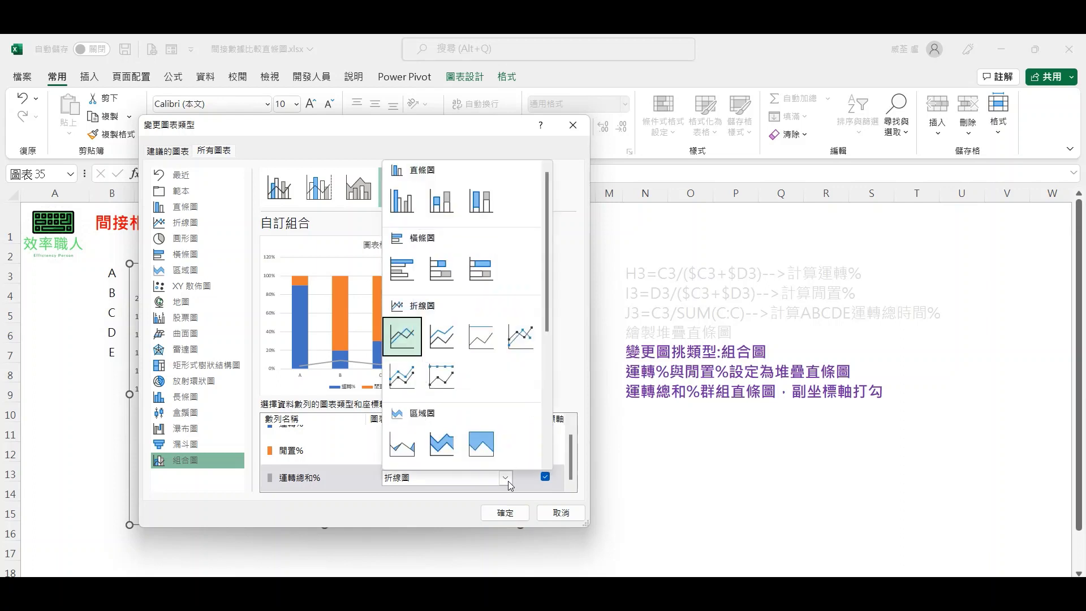
pyautogui.click(401, 201)
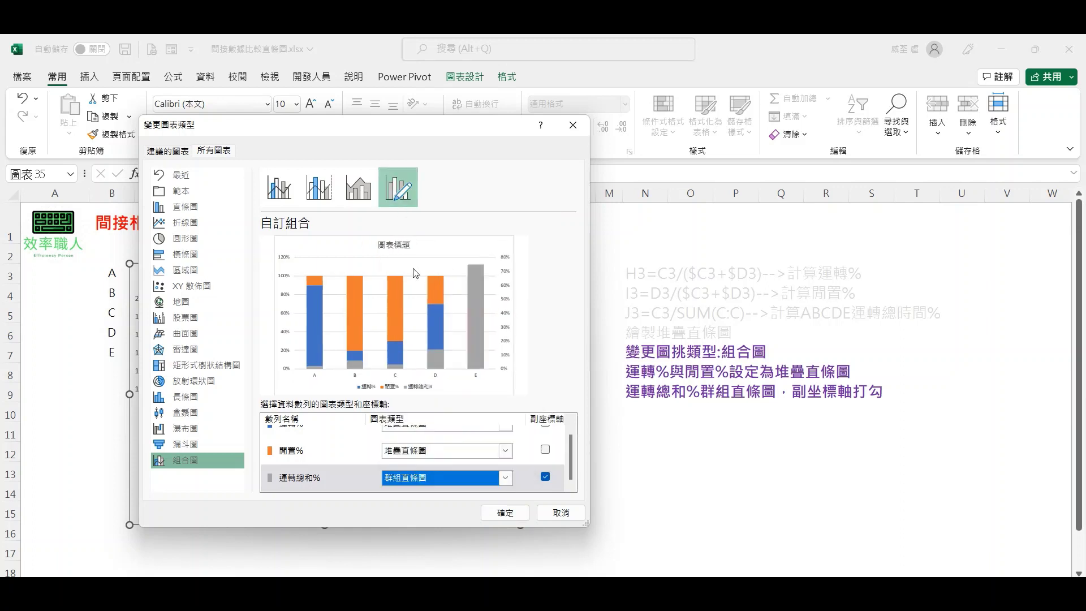
pyautogui.click(505, 512)
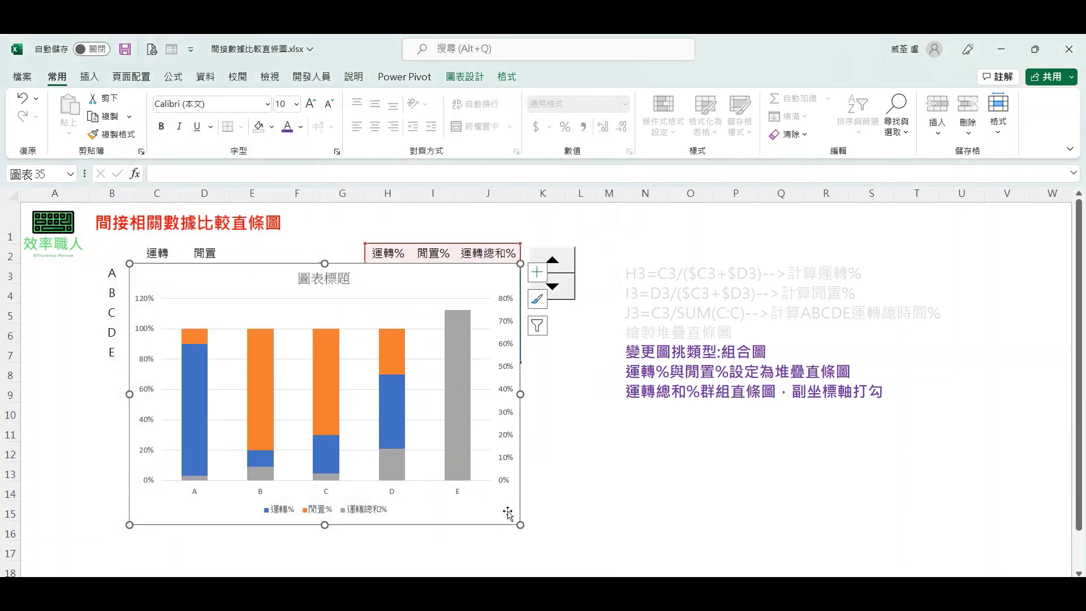
# - Advance the on-sheet instructions to the note about setting both value axes' limits to 0 and 1
pyautogui.click(557, 449)
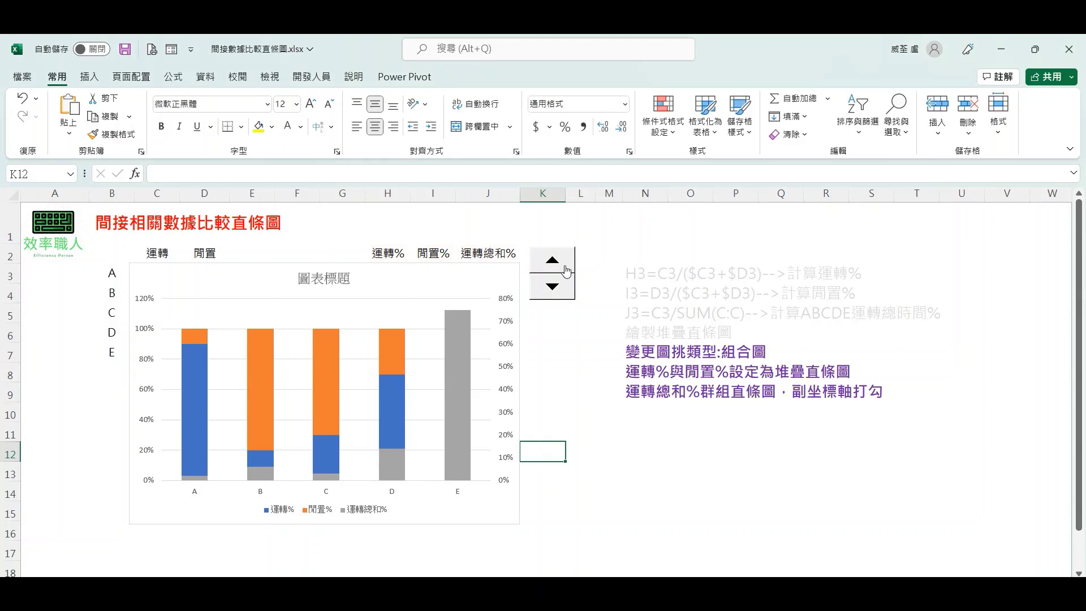
pyautogui.click(632, 497)
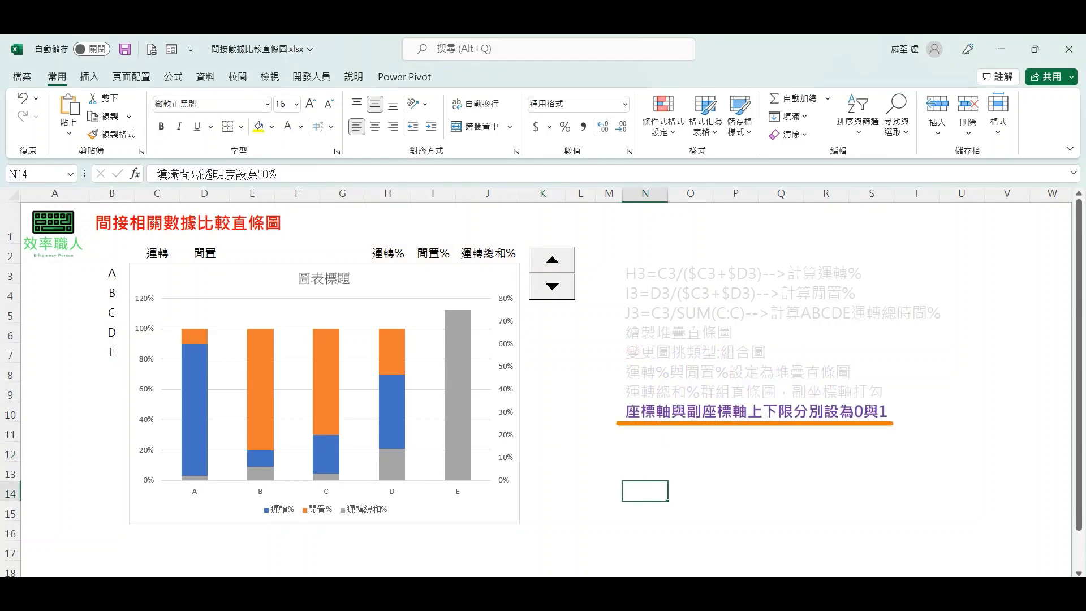
pyautogui.click(604, 451)
# - Open the axis formatting for the chart's secondary vertical axis and set its maximum to 1
pyautogui.rightClick(503, 369)
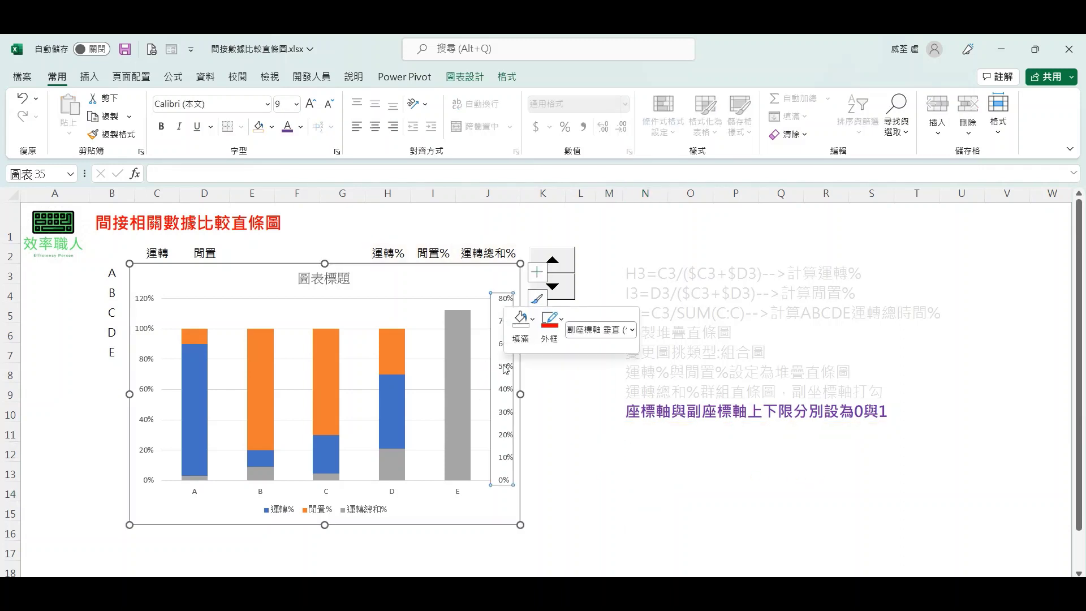
pyautogui.click(580, 539)
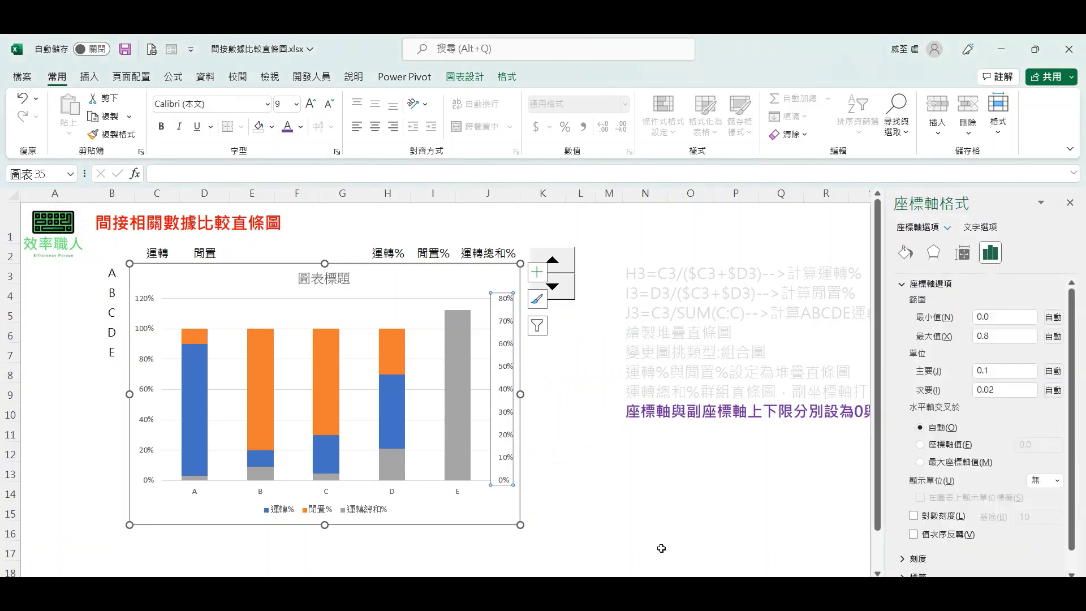
pyautogui.hscroll(1, 526, 371)
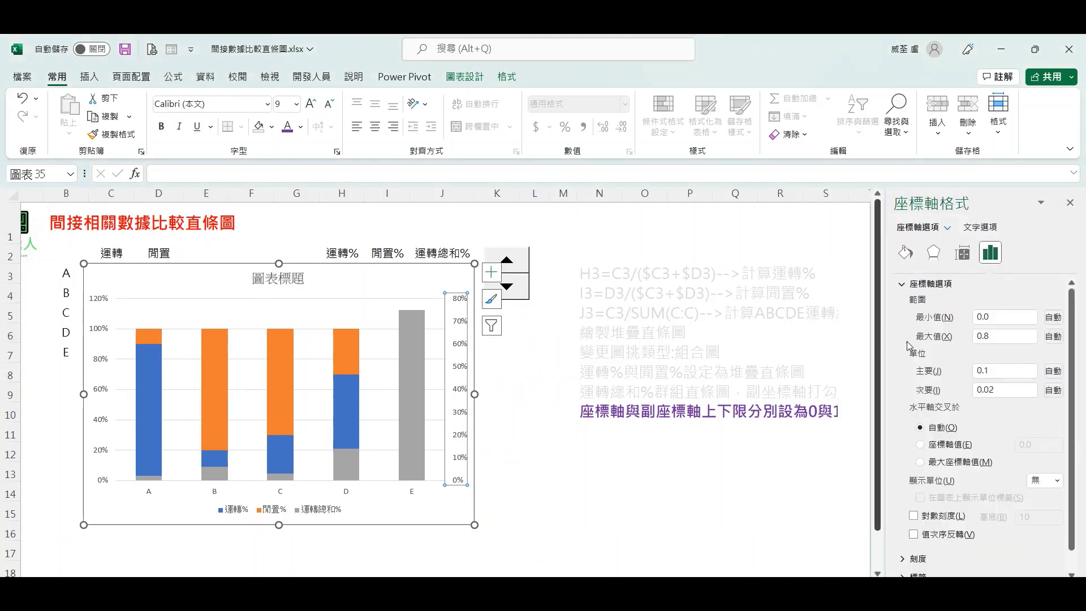
pyautogui.click(1005, 337)
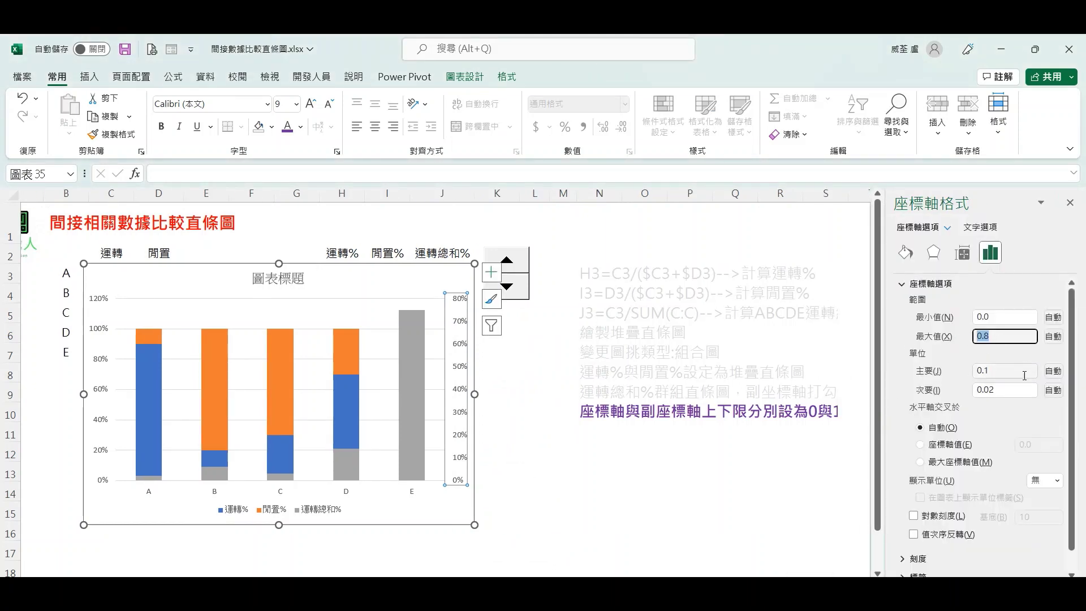
pyautogui.write('1')
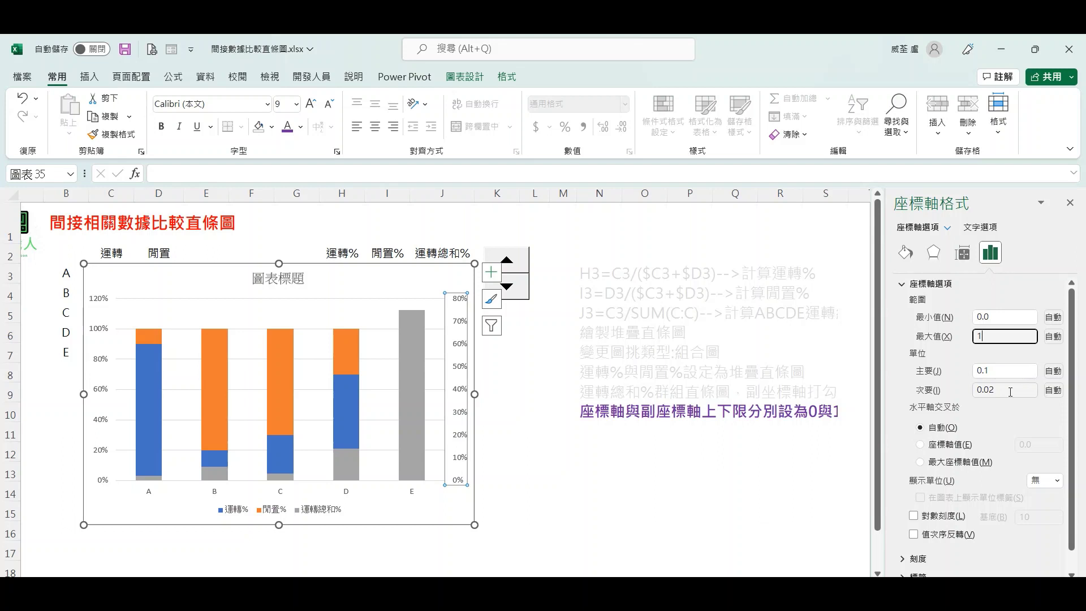
# - Set the maximum of the chart's primary vertical axis to 1
pyautogui.click(99, 333)
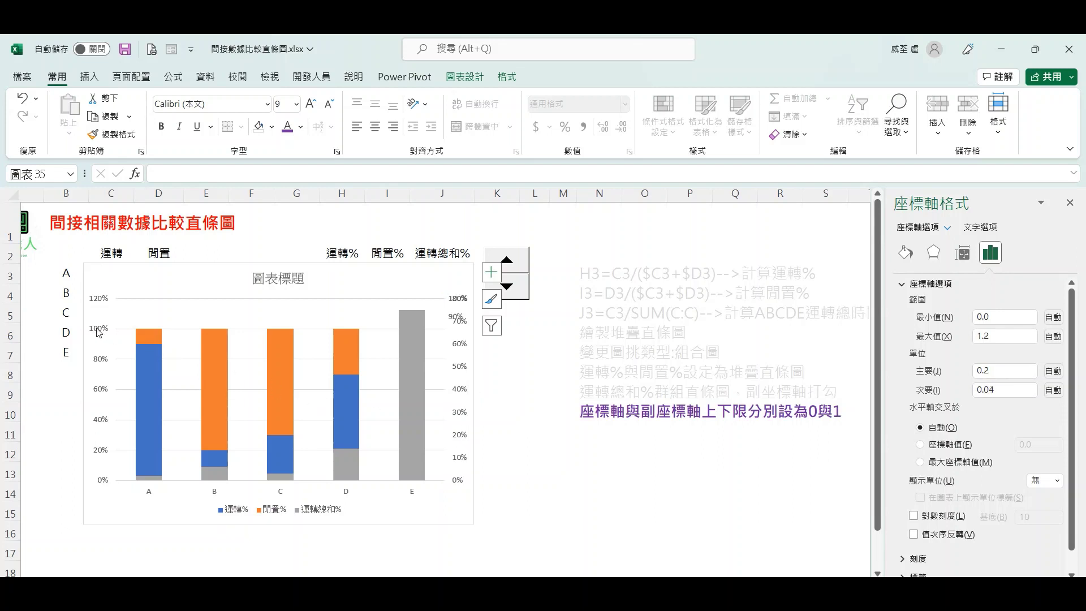
pyautogui.click(1014, 338)
pyautogui.write('1')
pyautogui.click(609, 453)
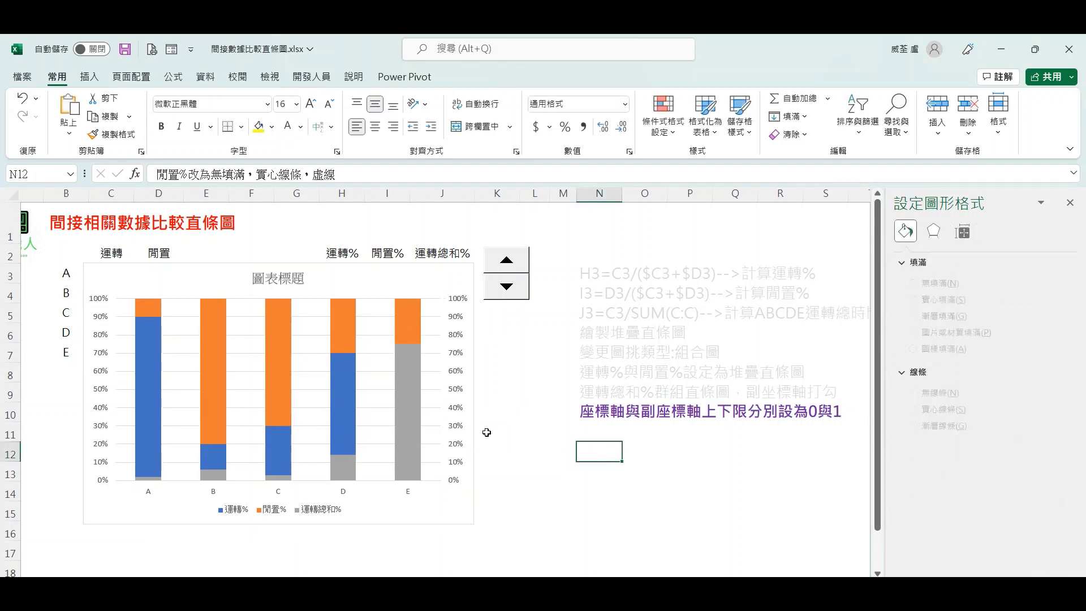
# - Advance the on-sheet instructions to the note about the gap width of the 運轉總和% and 運轉% series
pyautogui.click(454, 281)
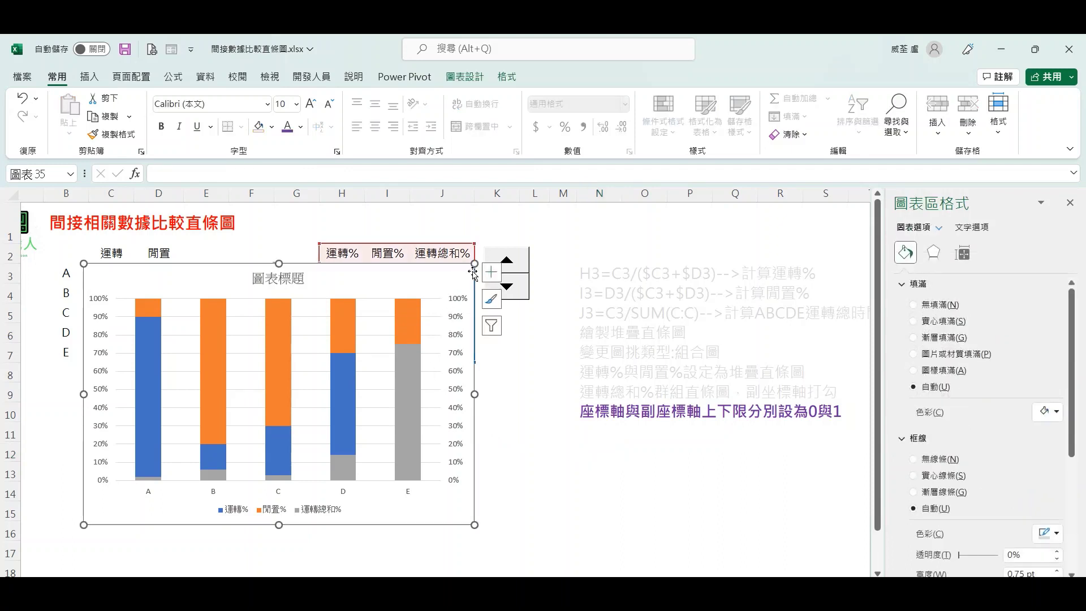
pyautogui.click(634, 470)
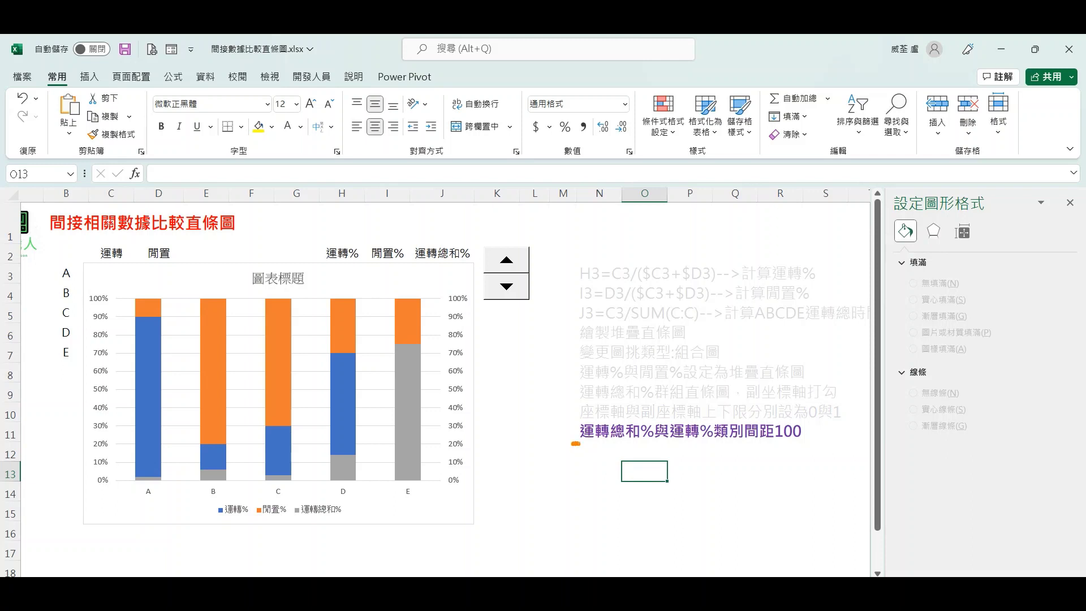
pyautogui.moveTo(575, 443); pyautogui.dragTo(804, 444)
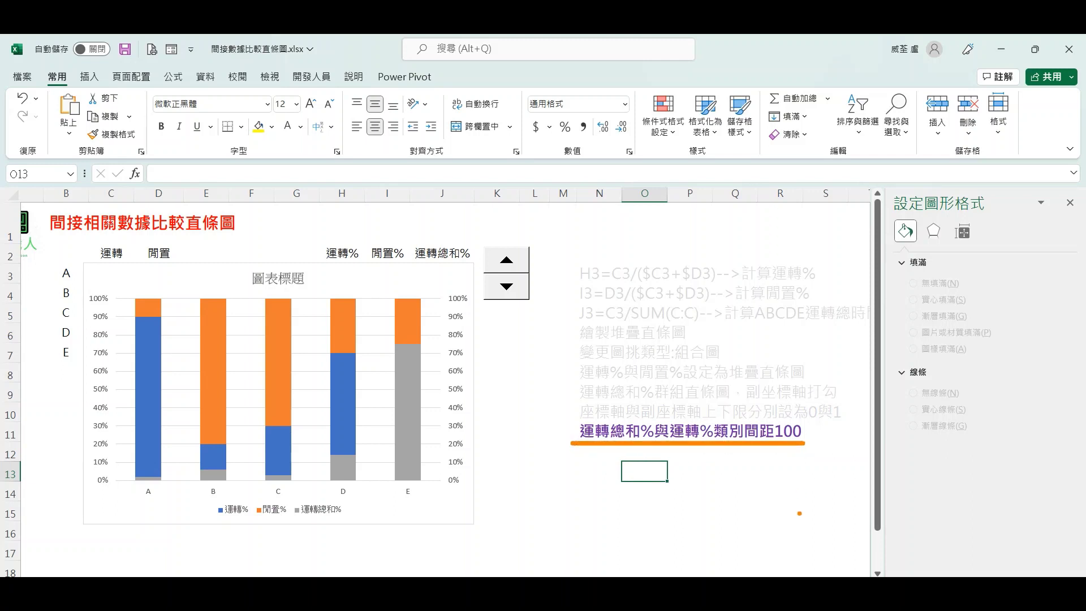
# - Set the gap width (類別間距) of the 運轉總和% series to 100%
pyautogui.click(408, 320)
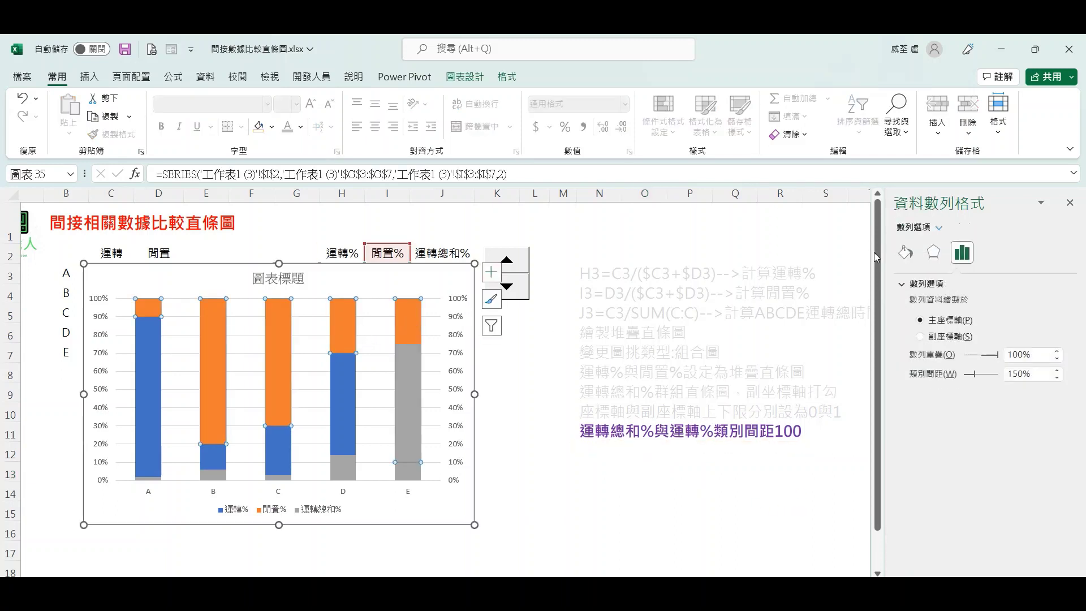
pyautogui.click(938, 228)
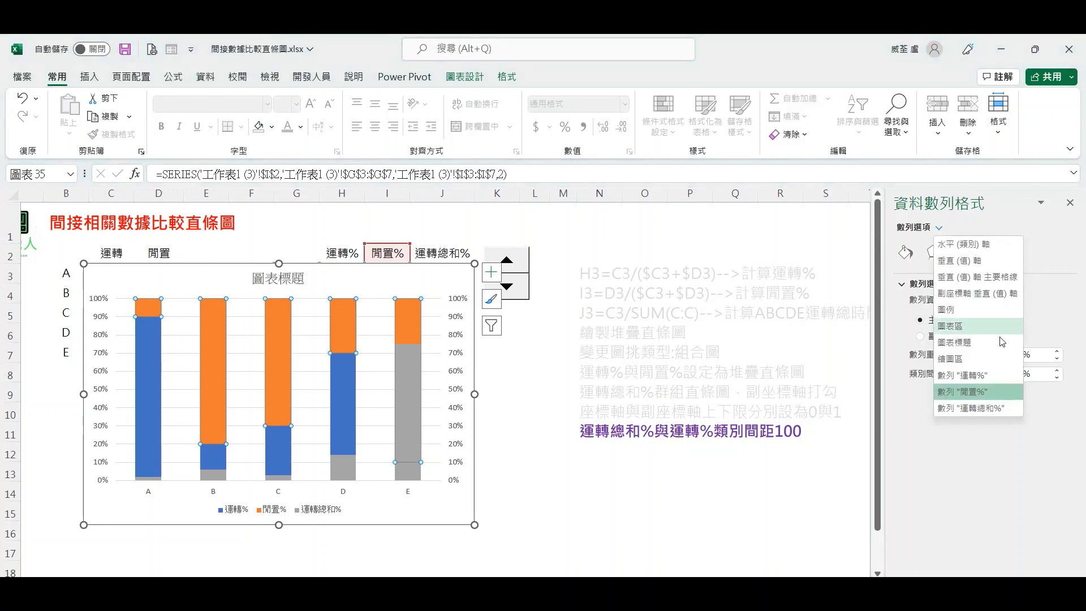
pyautogui.click(981, 408)
pyautogui.moveTo(1029, 374); pyautogui.dragTo(970, 376)
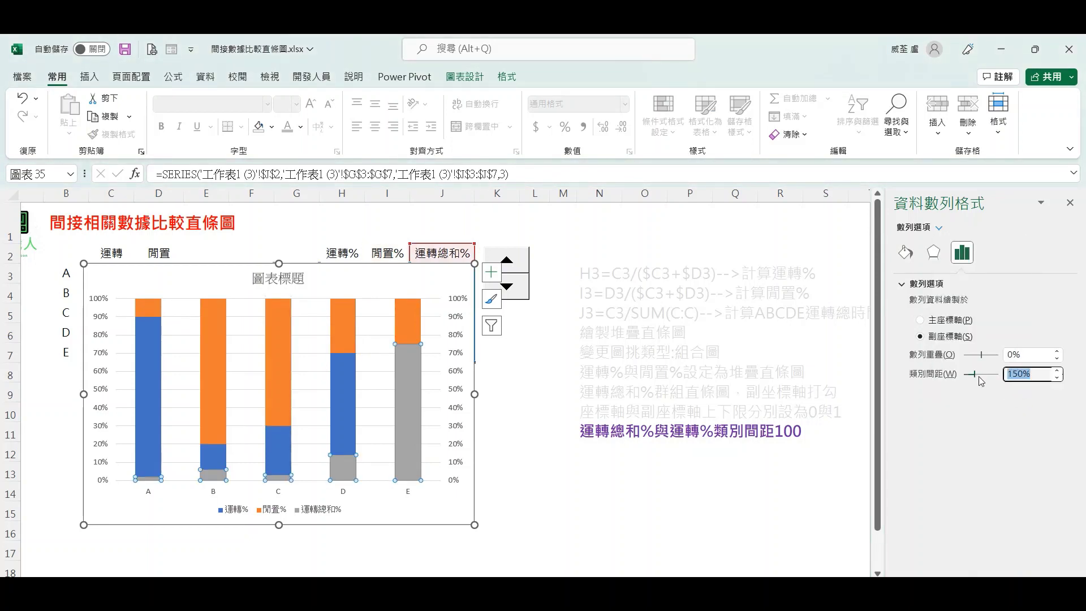
pyautogui.write('10')
# - Set the gap width (類別間距) of the 運轉% series to 100%
pyautogui.click(939, 228)
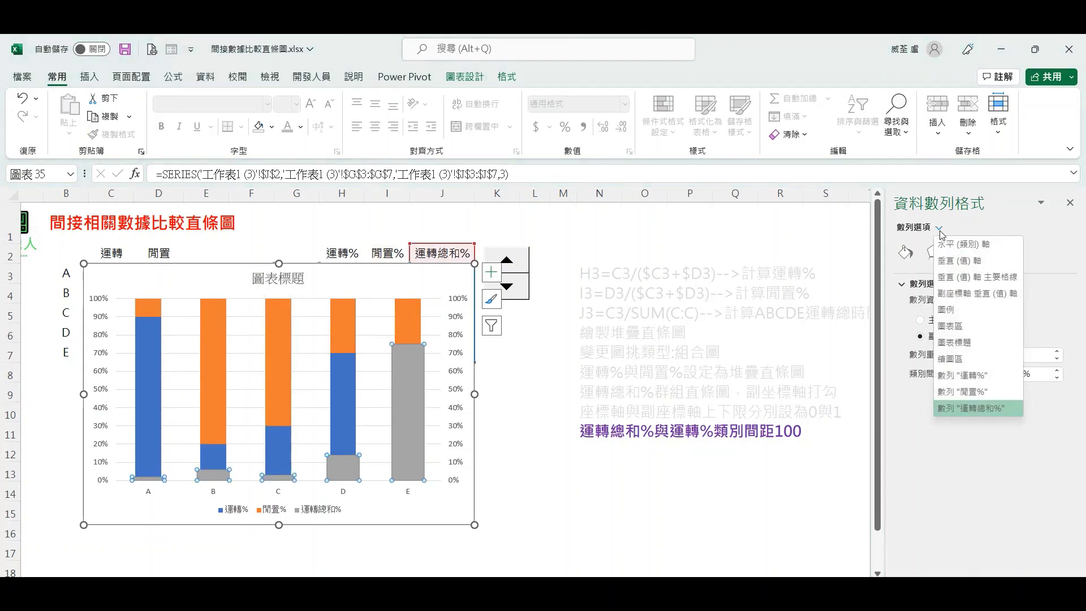
pyautogui.click(971, 376)
pyautogui.click(954, 374)
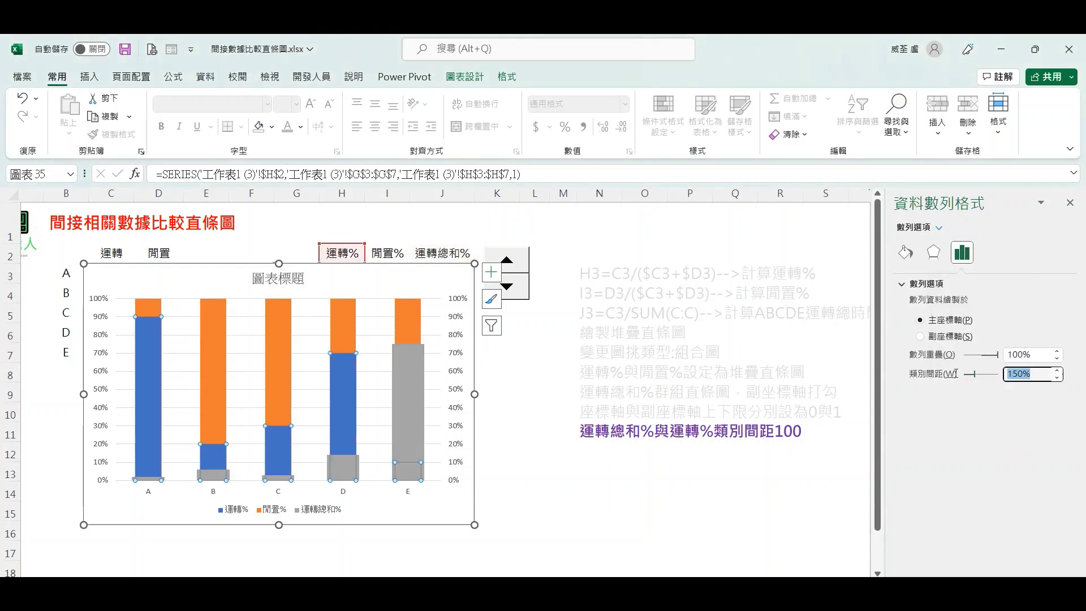
pyautogui.write('100')
pyautogui.click(810, 451)
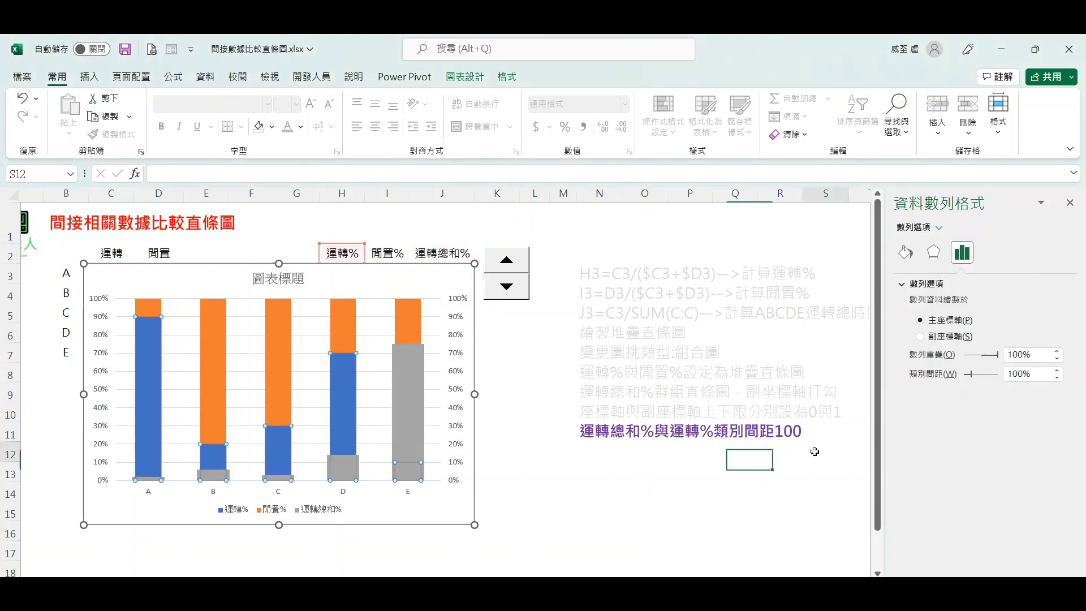
# - Advance the on-sheet instructions to the 閒置% formatting note and set the 閒置% series to no fill (無填滿)
pyautogui.click(523, 267)
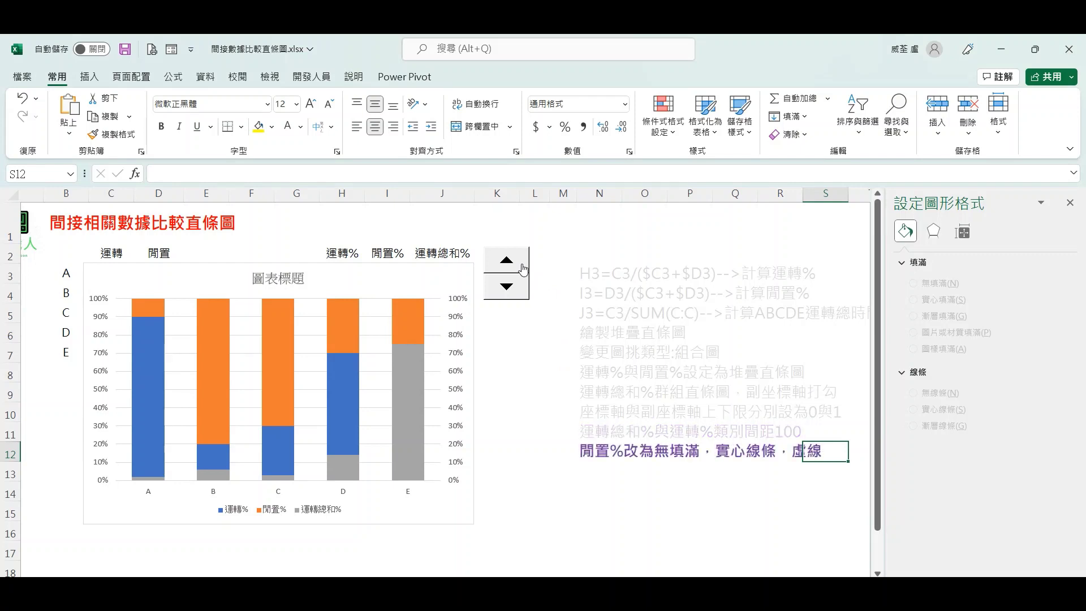
pyautogui.click(539, 474)
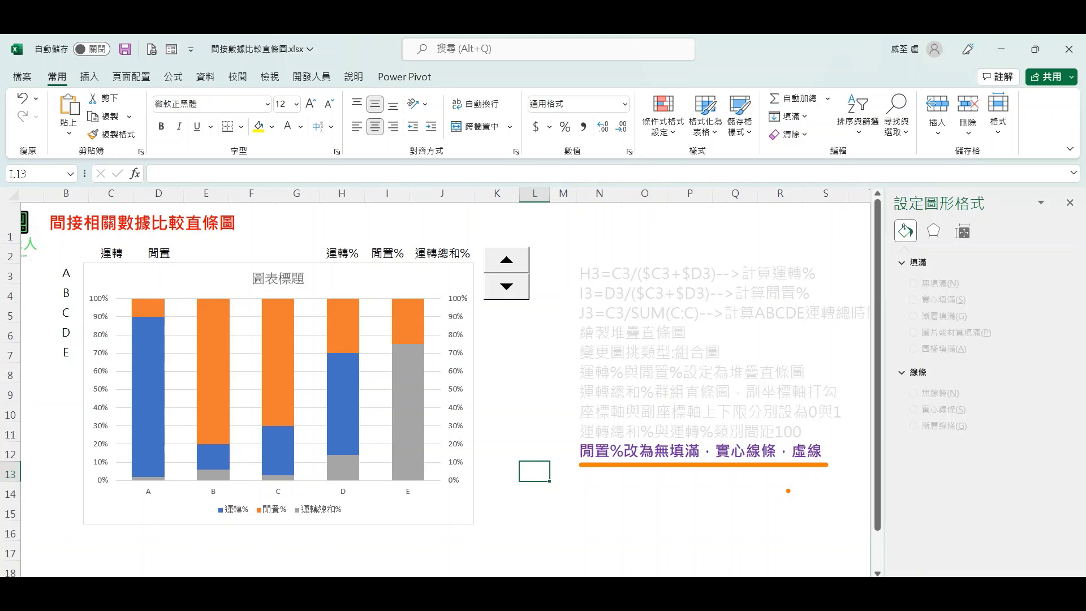
pyautogui.click(421, 364)
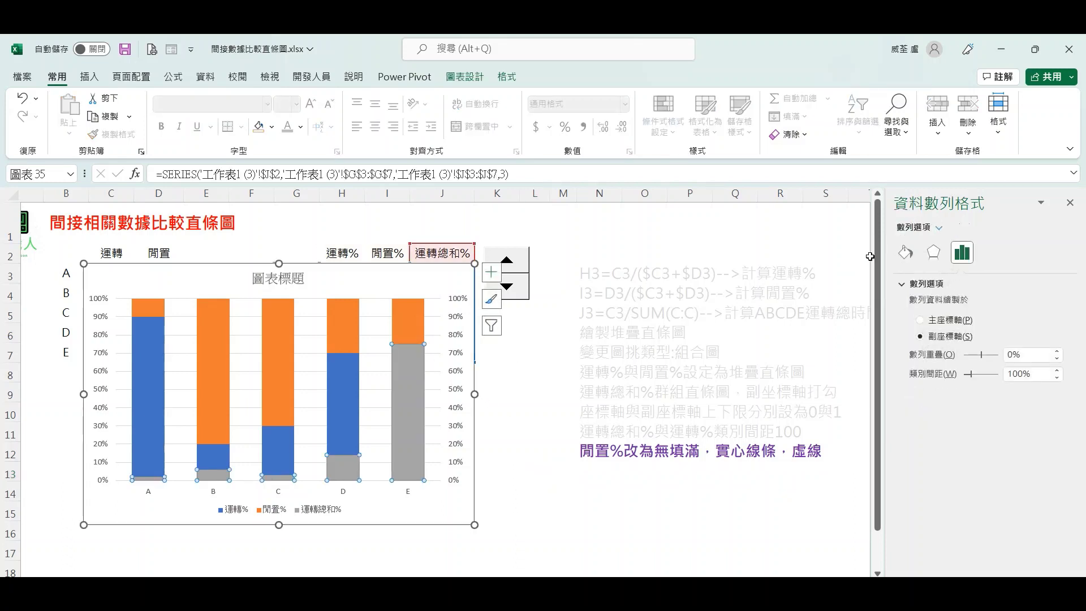
pyautogui.click(936, 228)
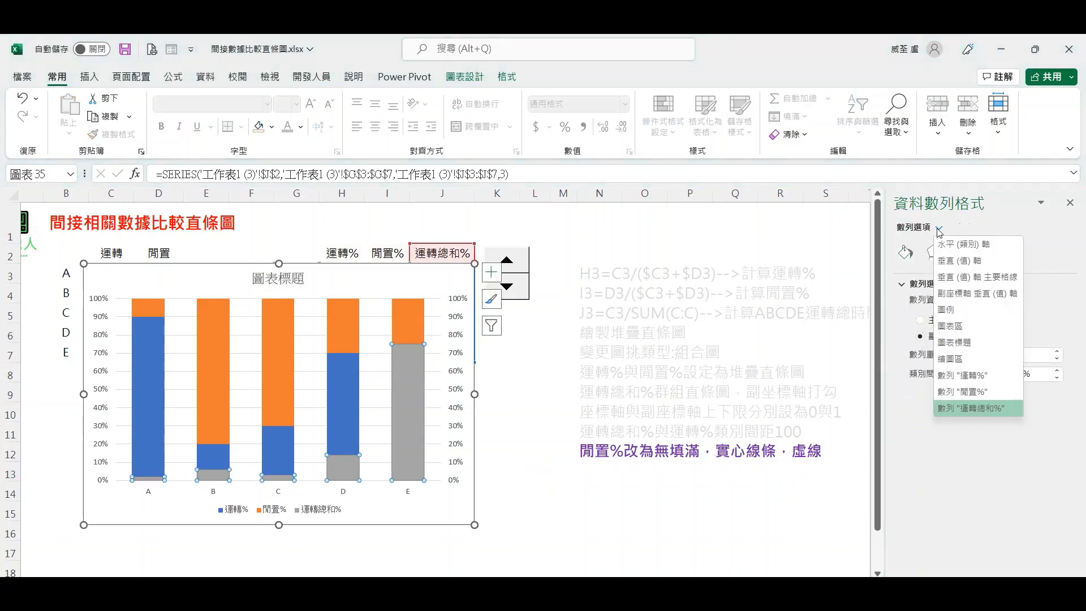
pyautogui.click(985, 396)
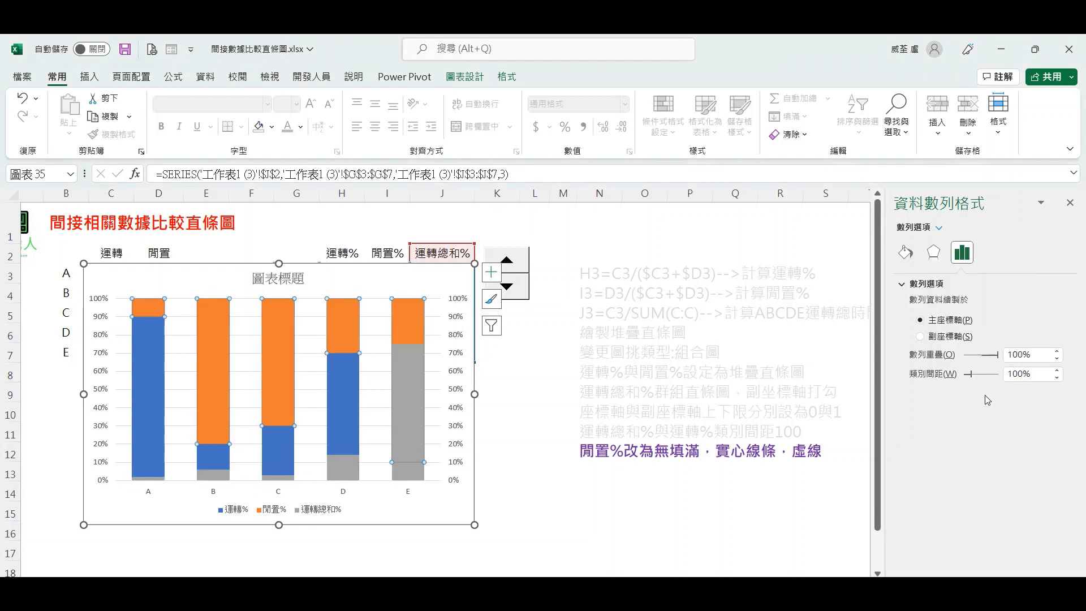
pyautogui.click(912, 254)
pyautogui.click(944, 305)
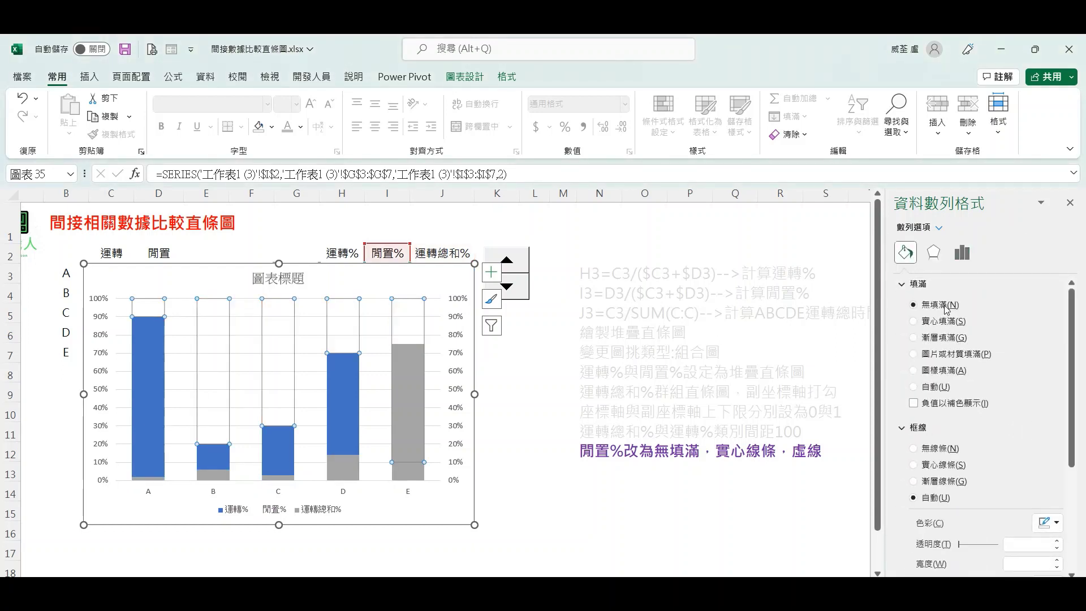
# - Give the 閒置% series a dark solid-line border (實心線條) 1.25 pt wide with the plain dash style
pyautogui.click(951, 465)
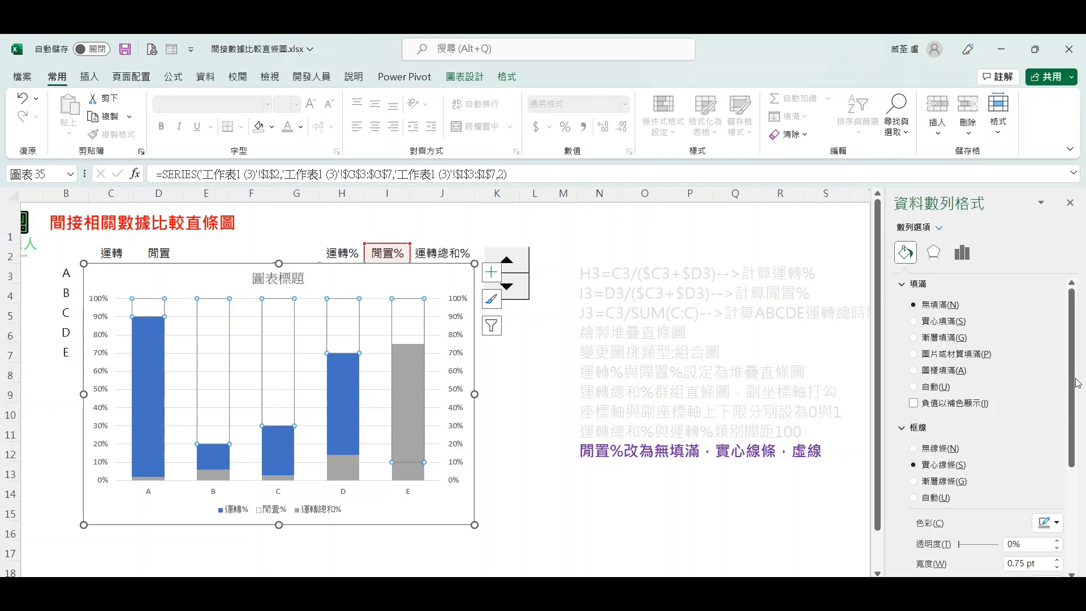
pyautogui.moveTo(1077, 394); pyautogui.dragTo(1082, 454)
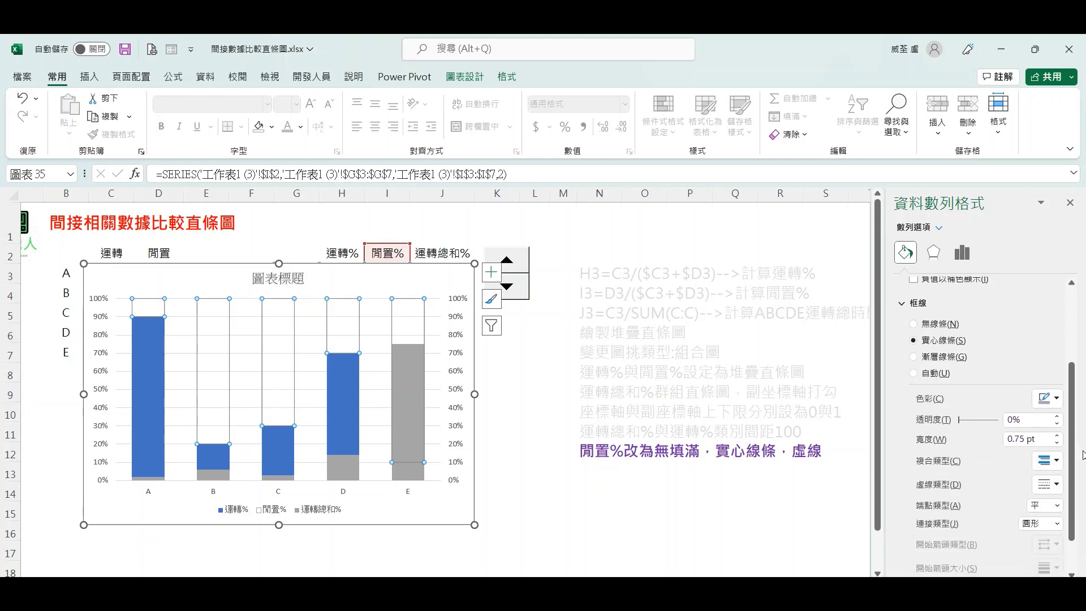
pyautogui.click(1057, 403)
pyautogui.click(979, 494)
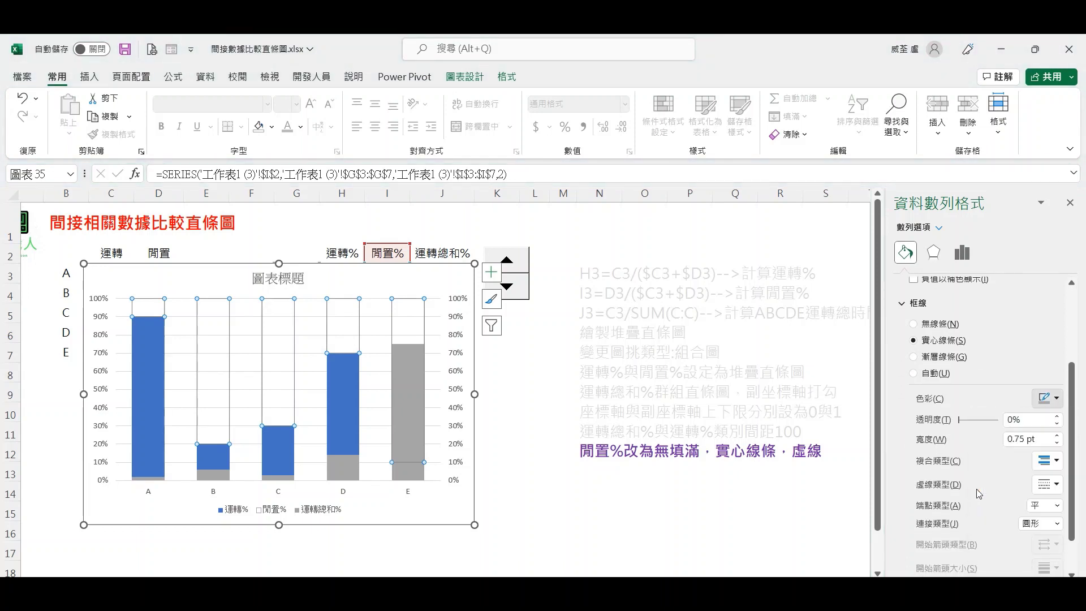
pyautogui.click(1057, 435)
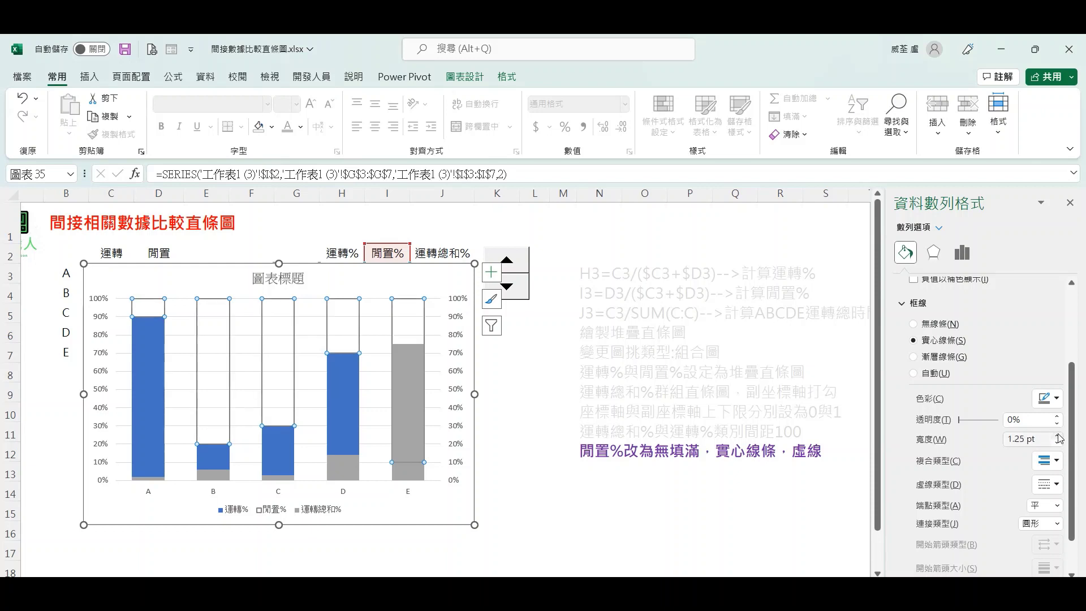
pyautogui.click(1048, 484)
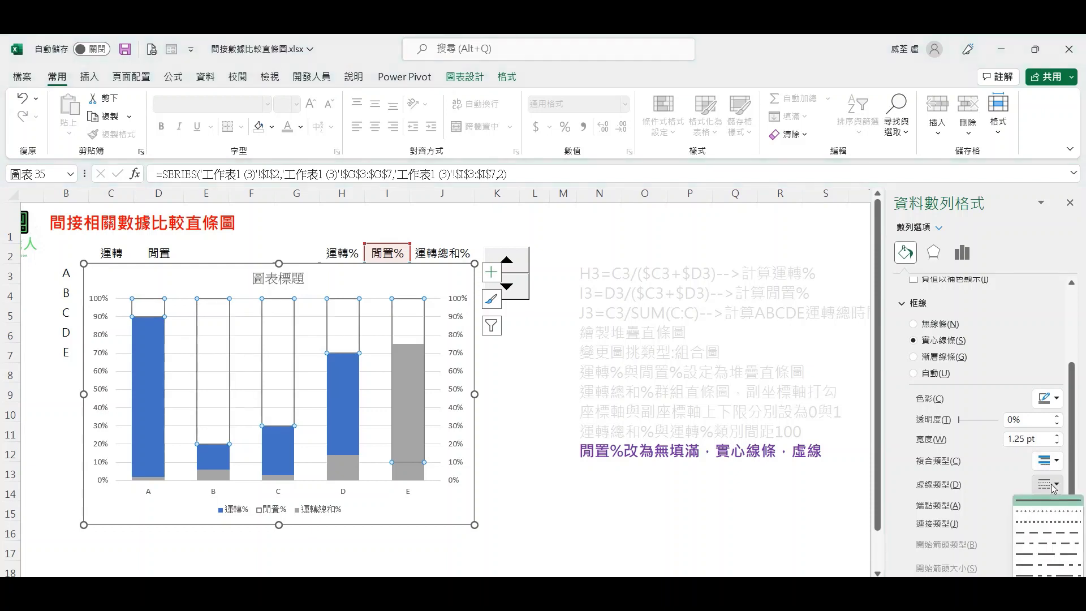
pyautogui.click(1047, 532)
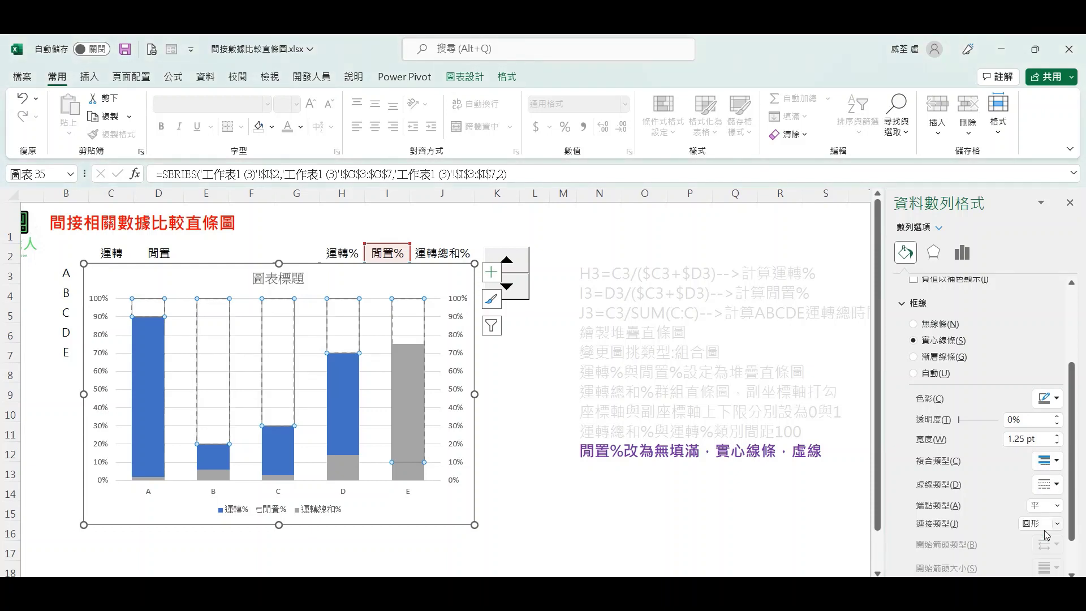
# - Advance the on-sheet instructions to the gradient-fill note and give the 運轉總和% series a gradient fill (漸層填滿)
pyautogui.click(808, 503)
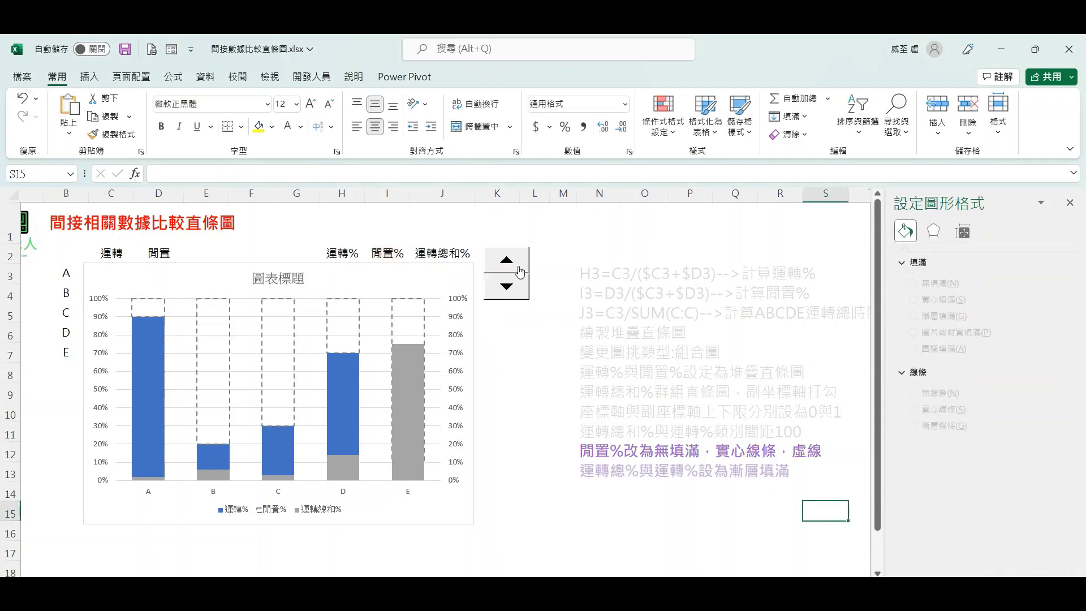
pyautogui.click(585, 529)
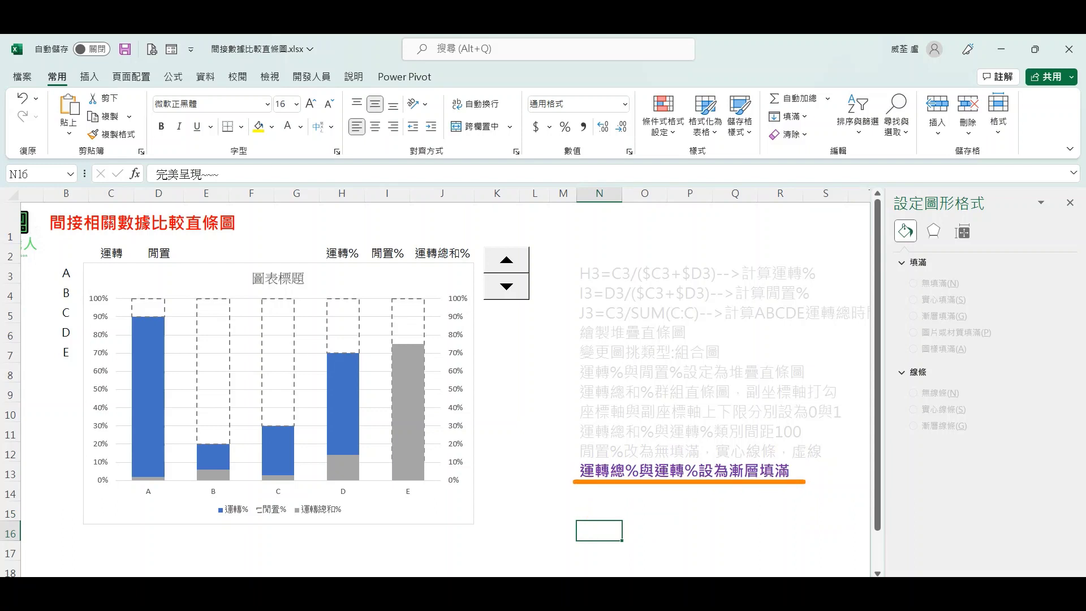
pyautogui.click(658, 508)
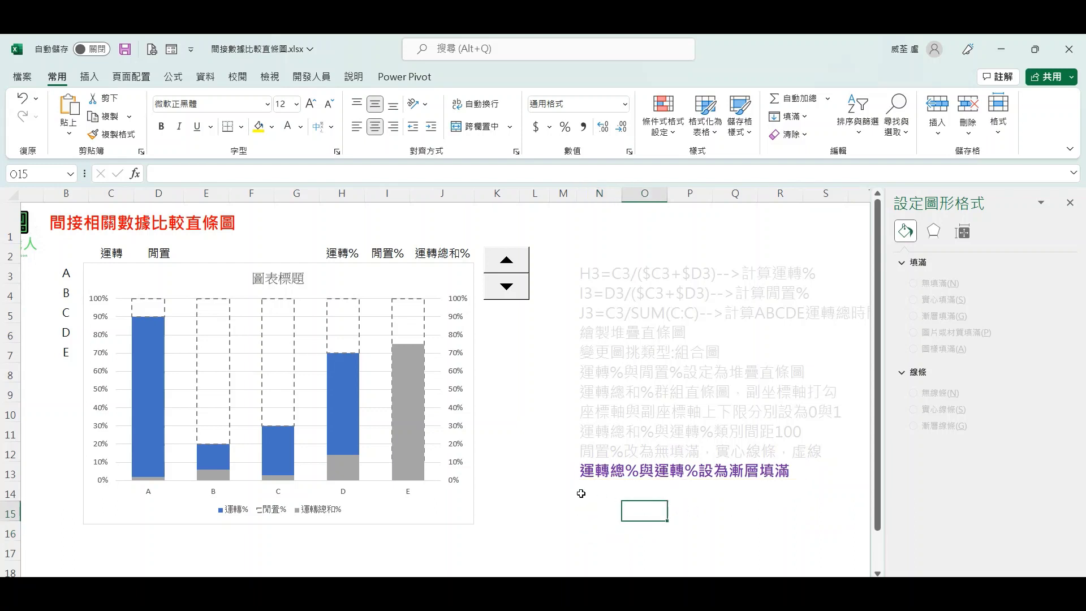
pyautogui.click(413, 315)
pyautogui.click(941, 228)
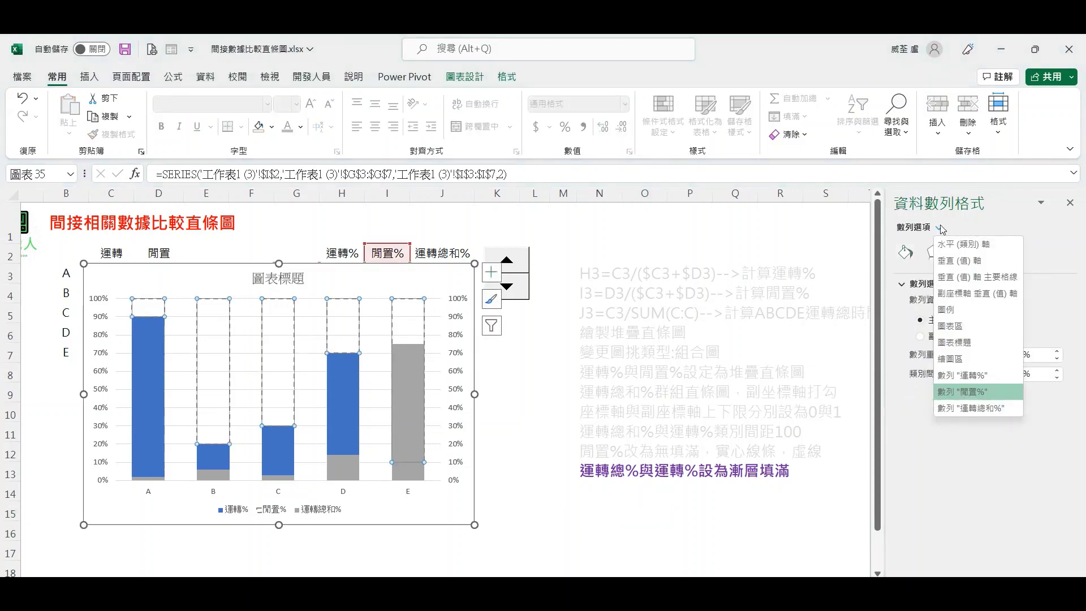
pyautogui.click(975, 408)
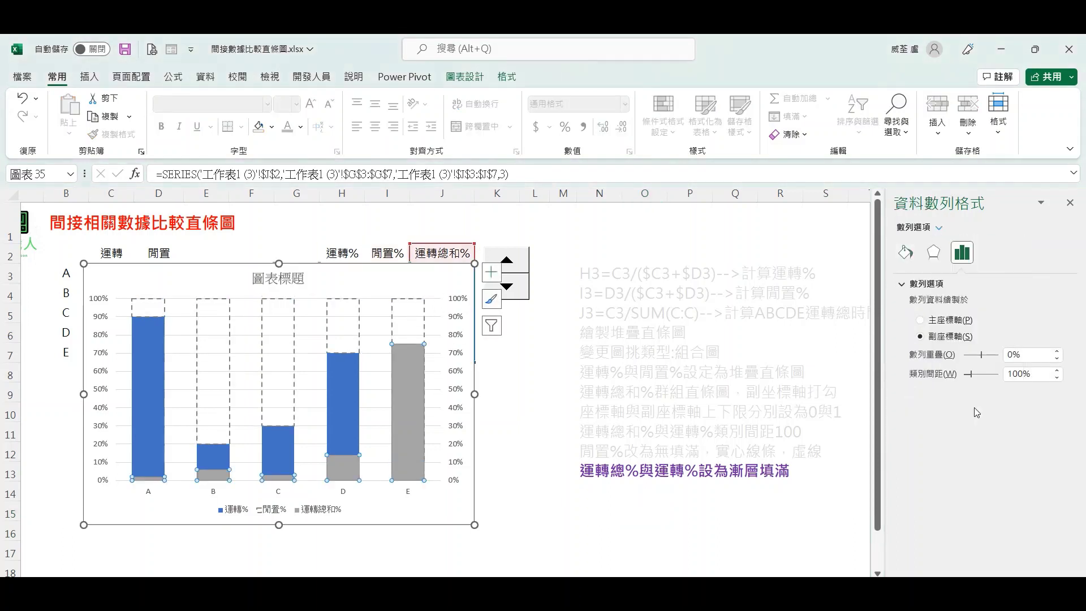
pyautogui.click(905, 252)
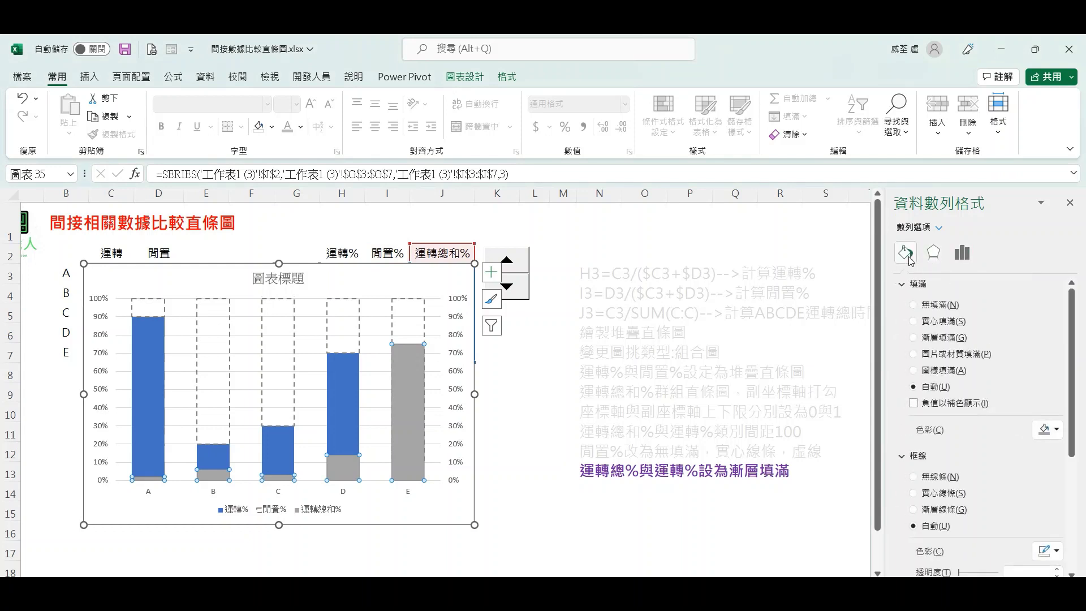
pyautogui.click(912, 338)
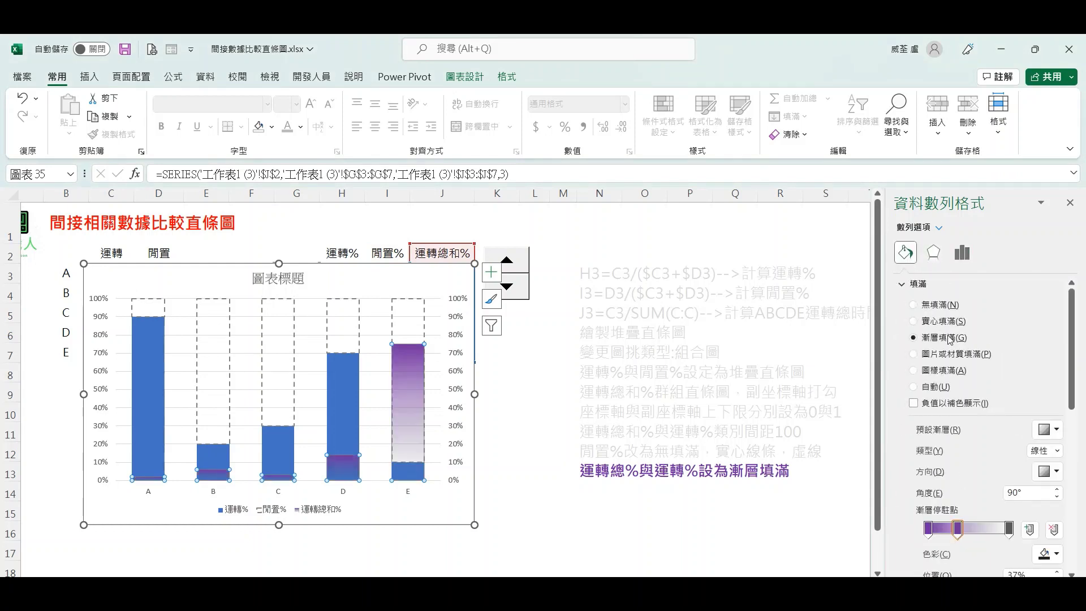
# - Remove the middle gradient stop of the 運轉總和% fill and add a purple stop at 51%
pyautogui.click(1053, 530)
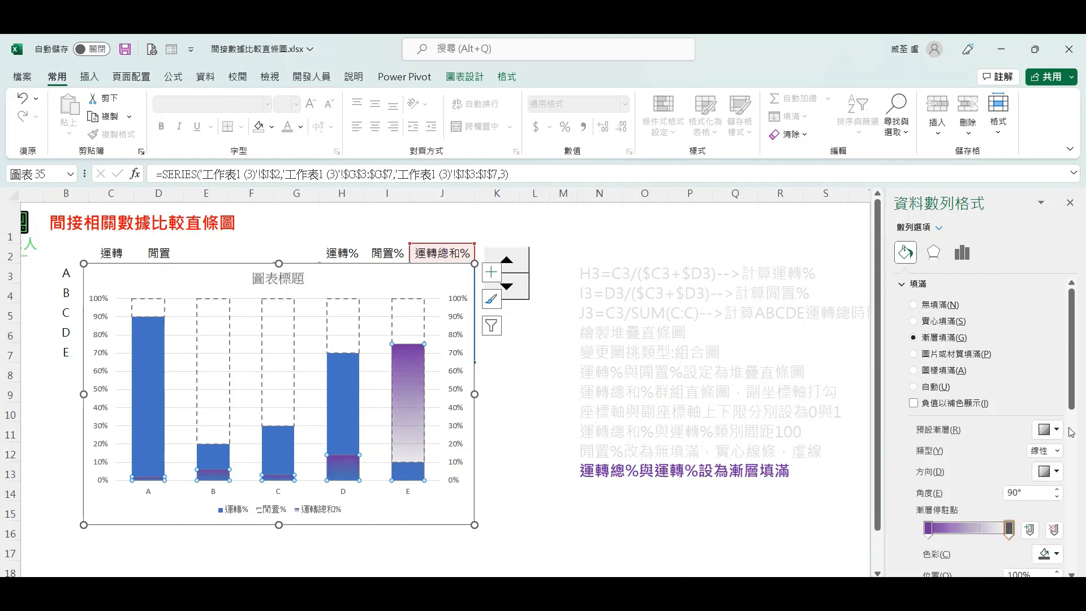
pyautogui.moveTo(1074, 396); pyautogui.dragTo(1074, 409)
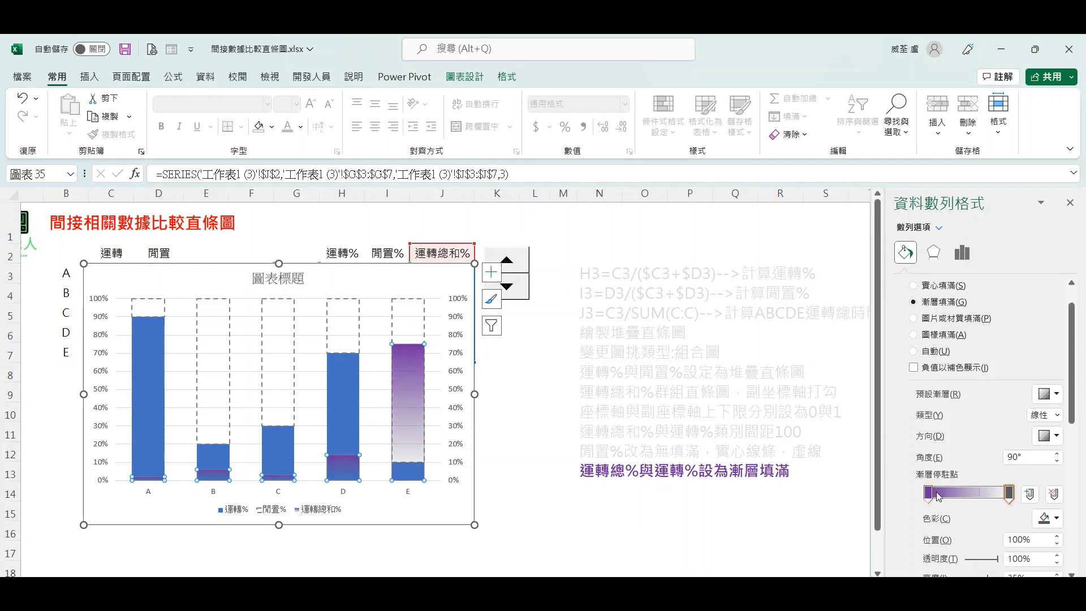
pyautogui.click(936, 494)
pyautogui.moveTo(936, 495); pyautogui.dragTo(970, 495)
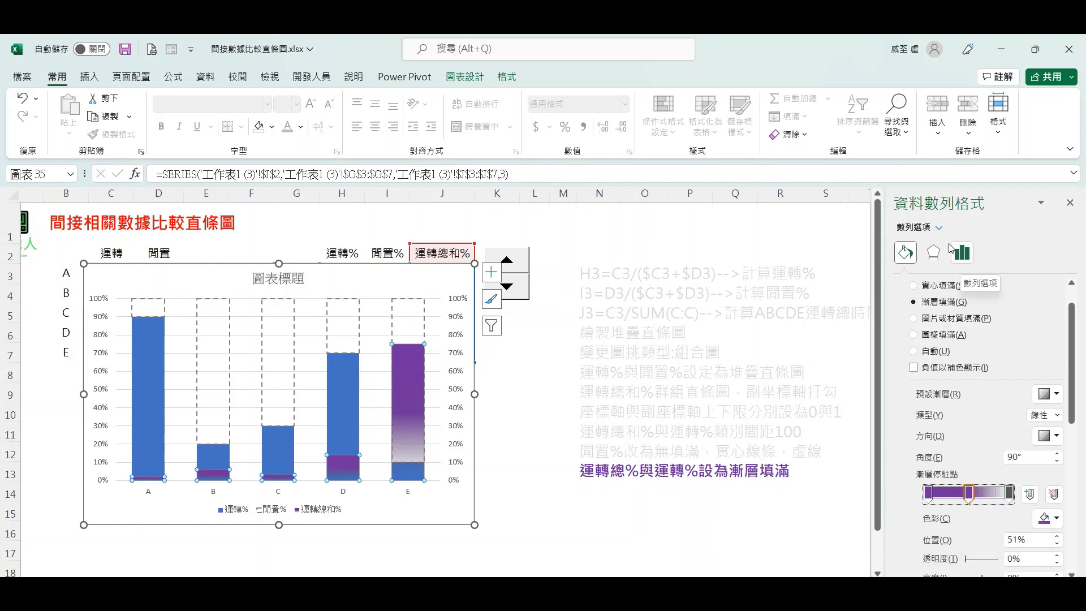
# - Give the 運轉% series a gradient fill (漸層填滿) and remove its middle gradient stop
pyautogui.click(939, 229)
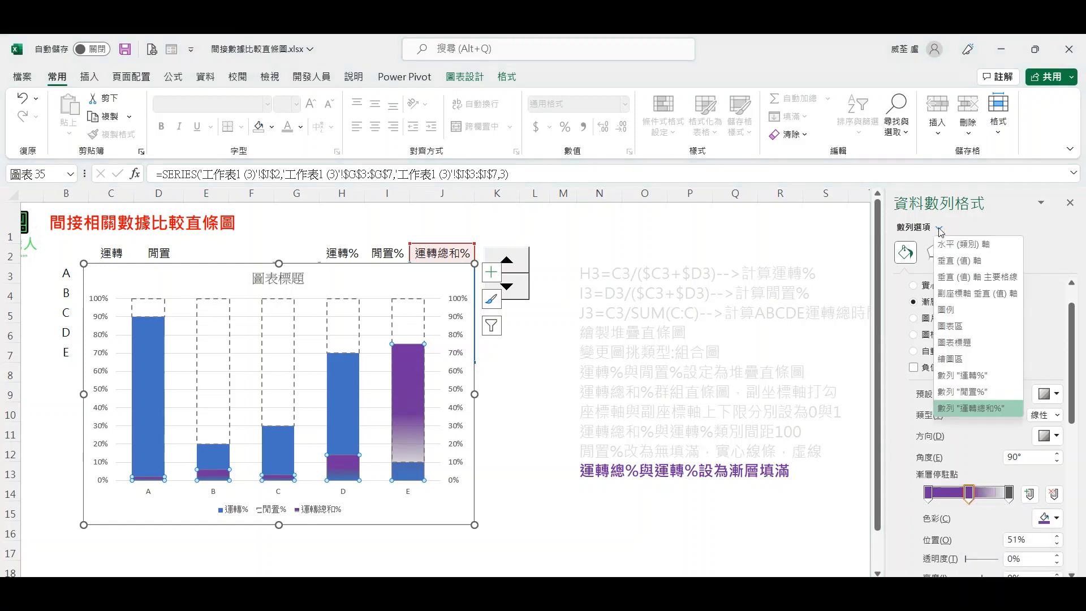
pyautogui.click(962, 376)
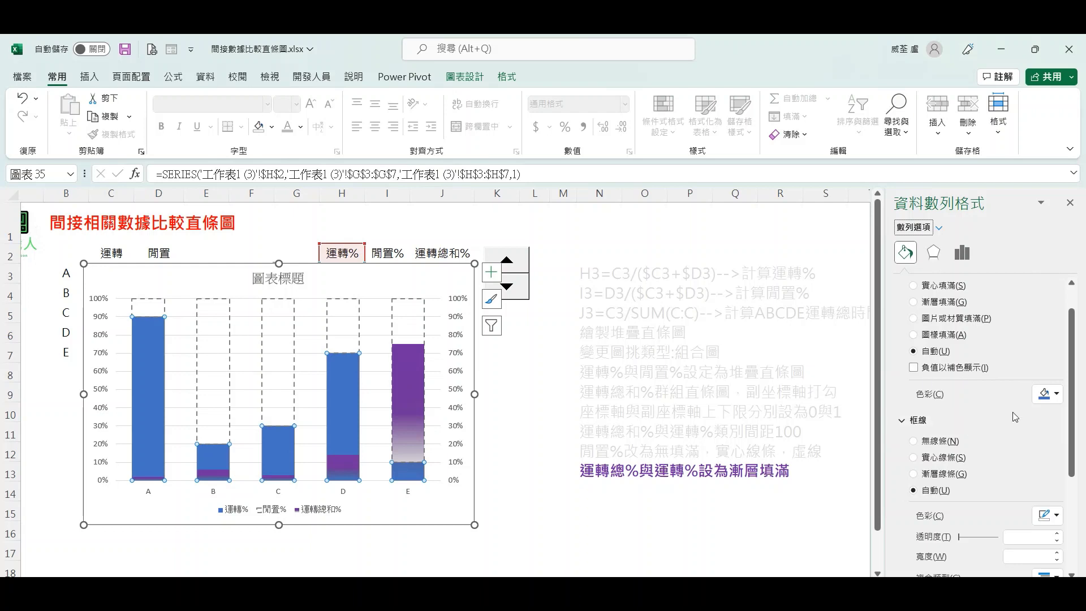
pyautogui.click(960, 305)
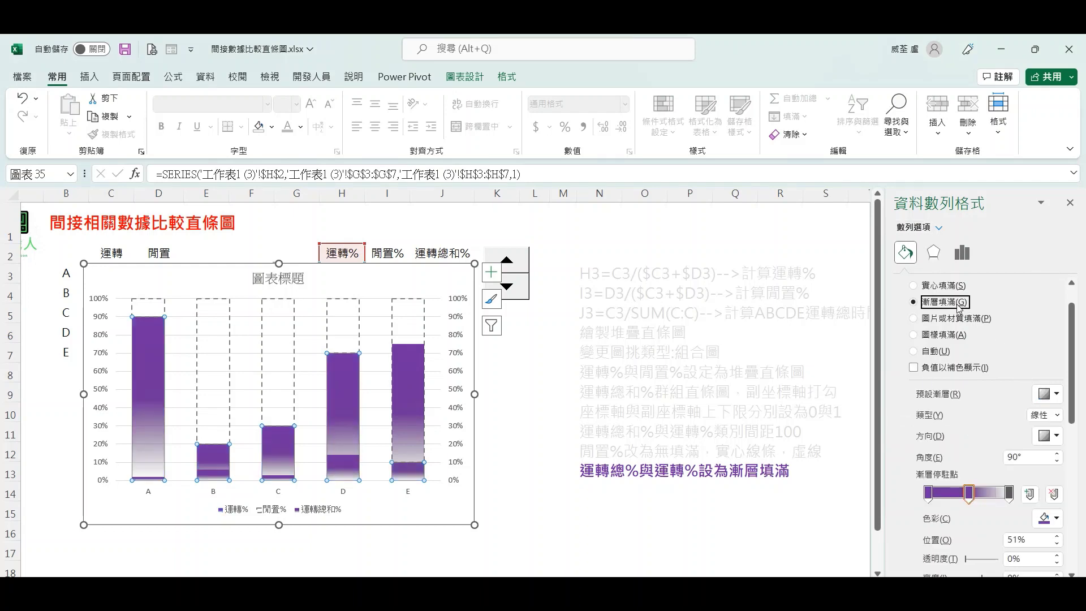
pyautogui.click(1053, 494)
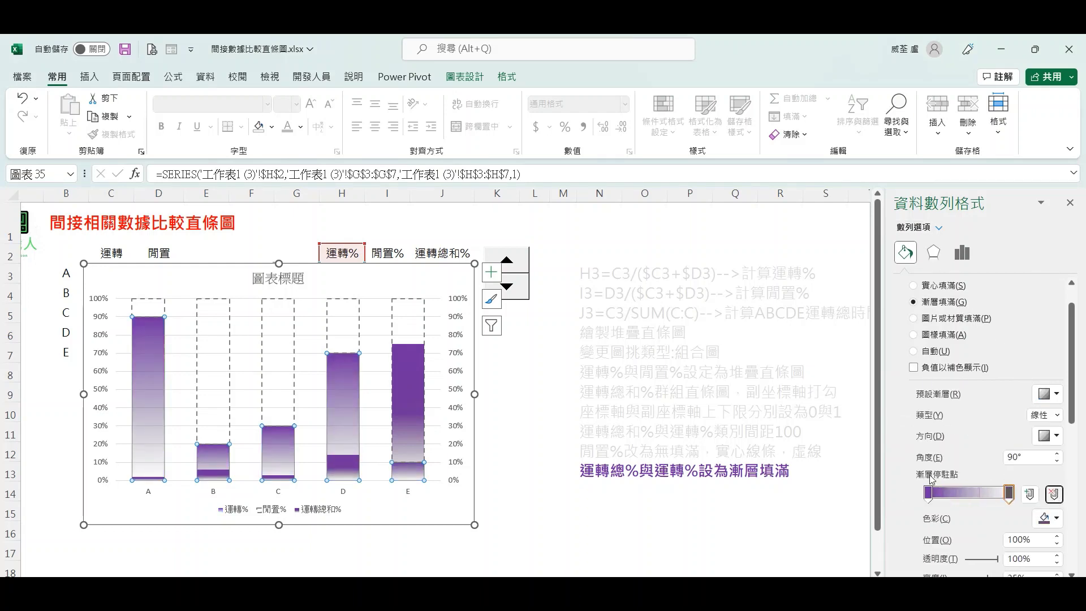
# - Colour the first gradient stop of the 運轉% fill standard blue and add another blue stop at 54%
pyautogui.click(929, 493)
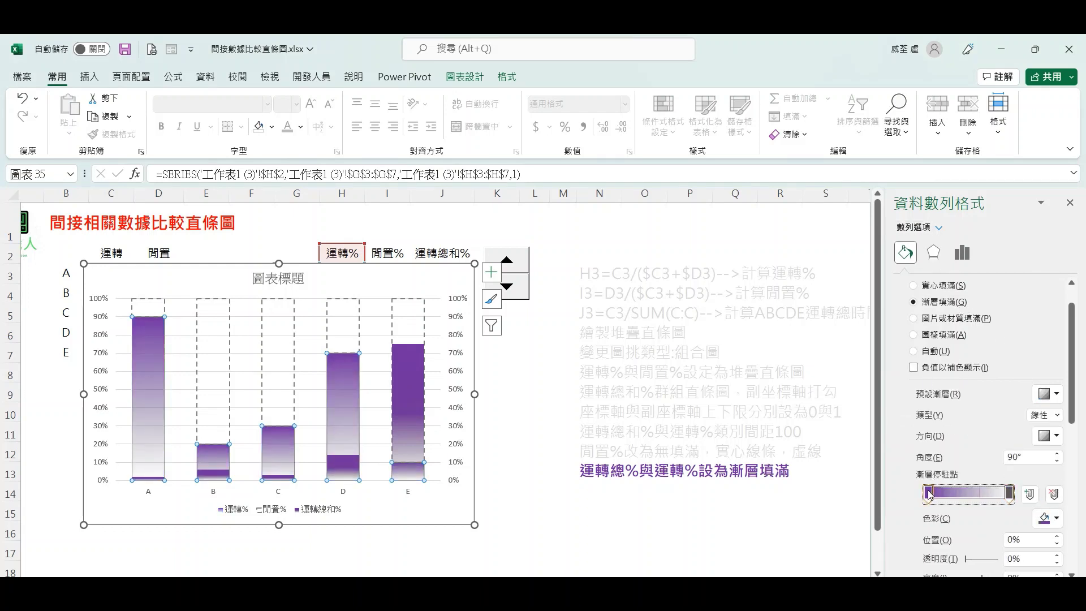
pyautogui.click(1056, 519)
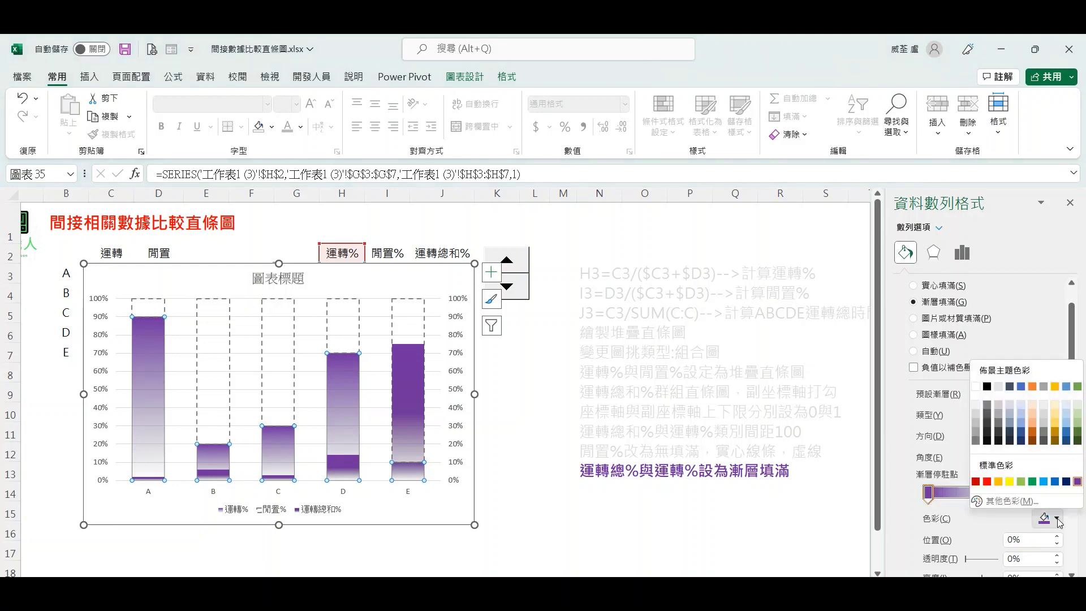
pyautogui.click(1054, 482)
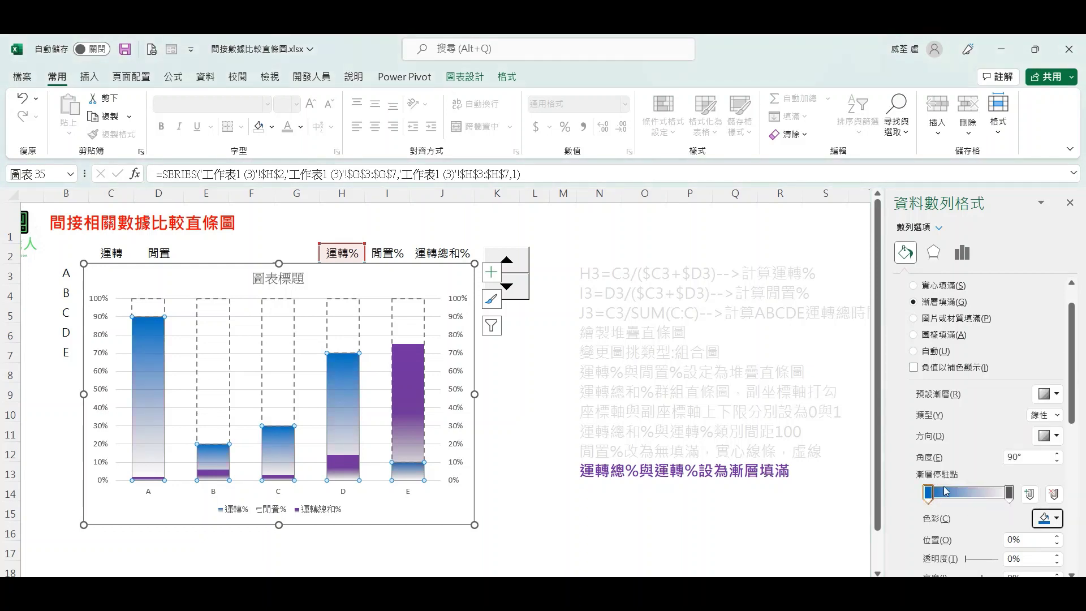
pyautogui.moveTo(940, 495); pyautogui.dragTo(973, 496)
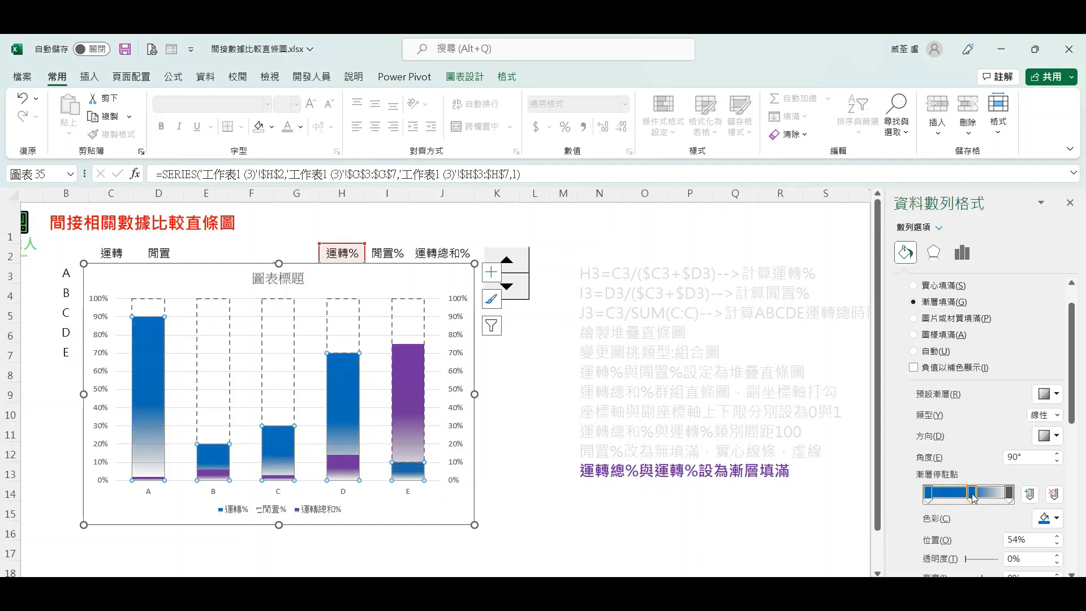
# - Advance the on-sheet instructions to the transparency note and set the middle gradient stop of the 運轉總和% series to 50% transparency (透明度)
pyautogui.click(562, 369)
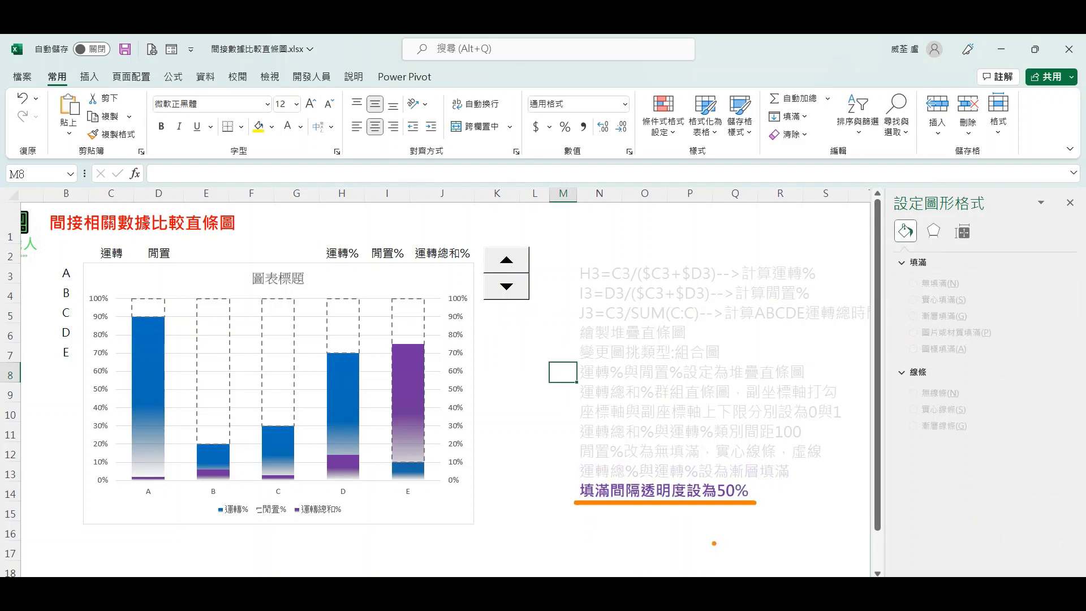
pyautogui.click(405, 371)
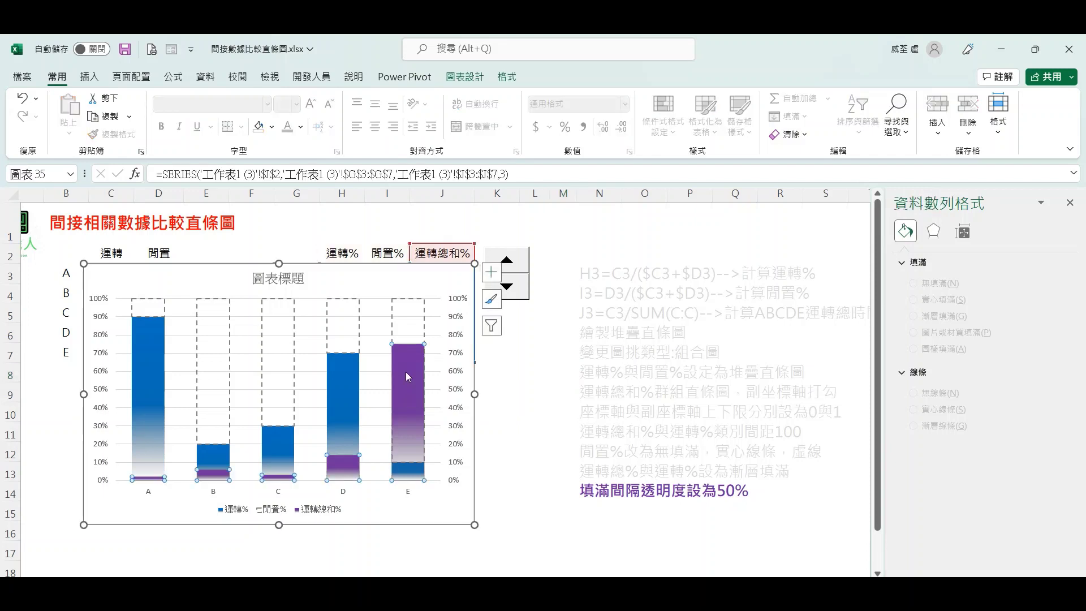
pyautogui.click(938, 228)
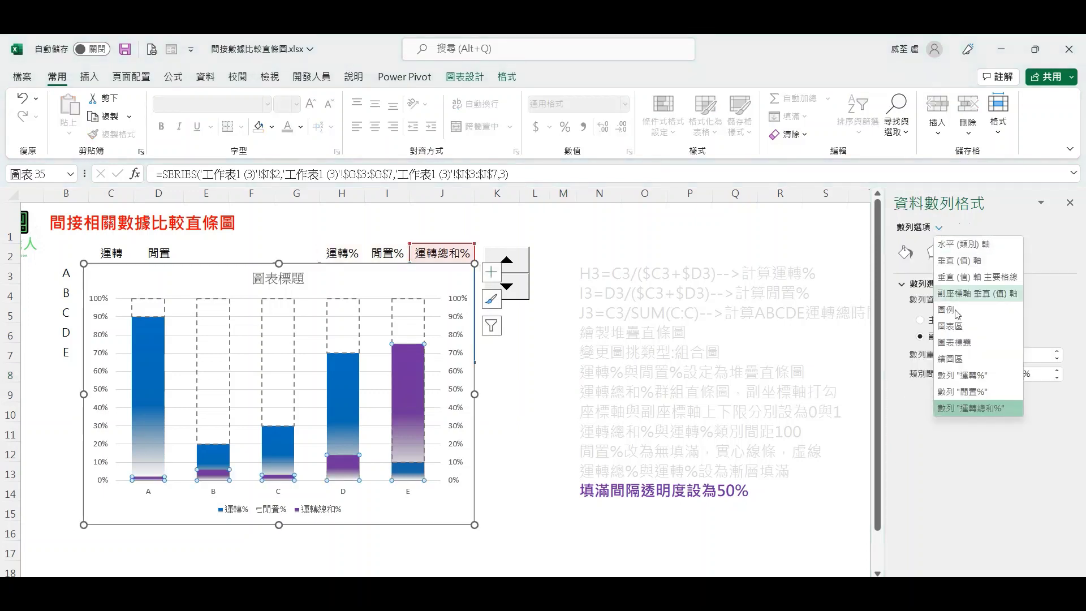
pyautogui.click(979, 411)
pyautogui.click(909, 259)
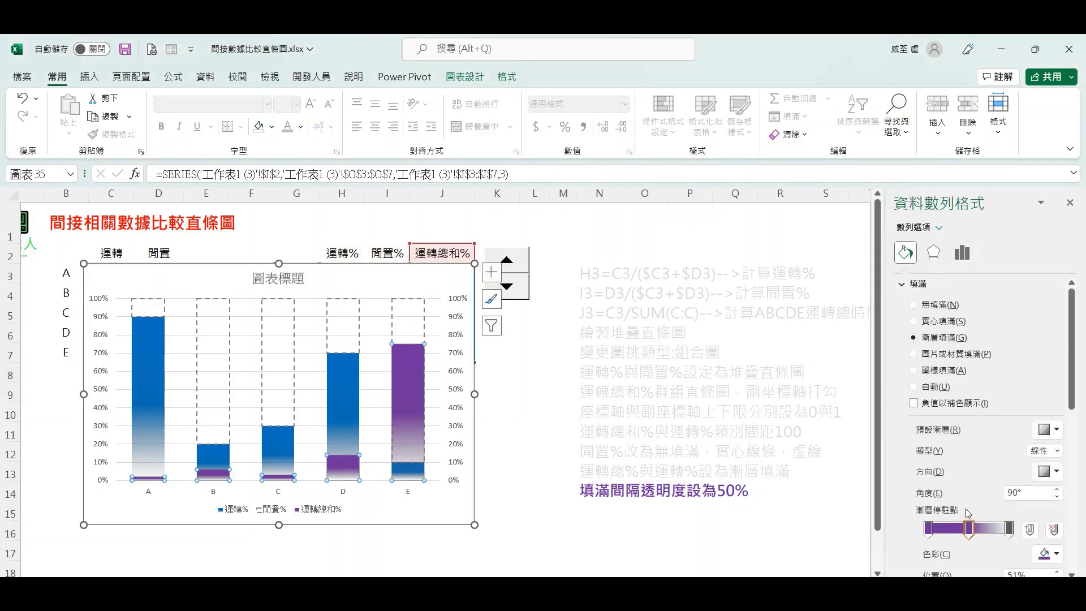
pyautogui.scroll(-4, 1070, 347)
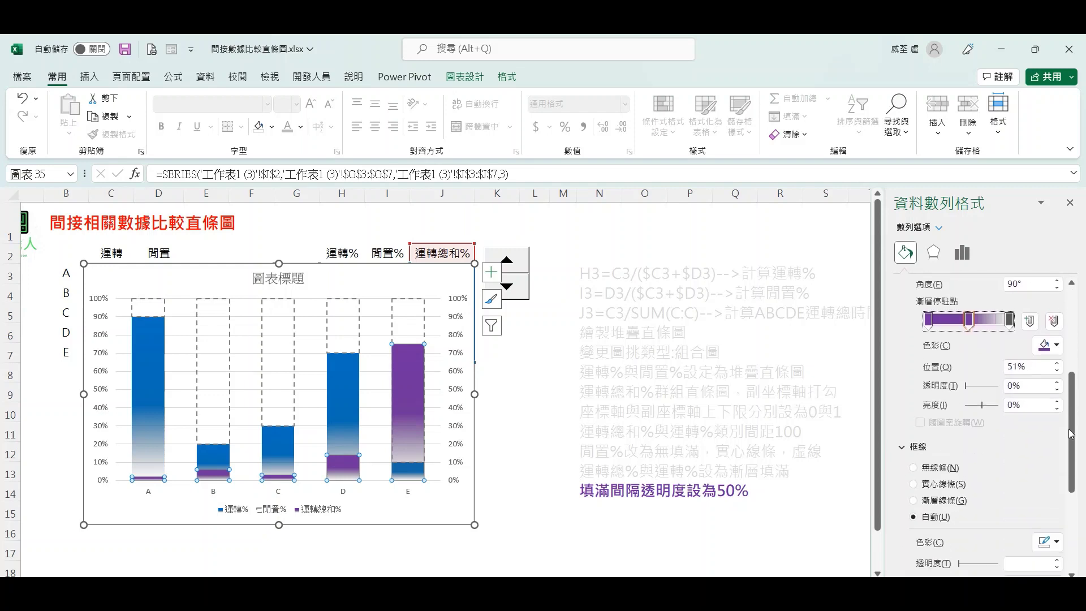
pyautogui.moveTo(1025, 374); pyautogui.dragTo(975, 374)
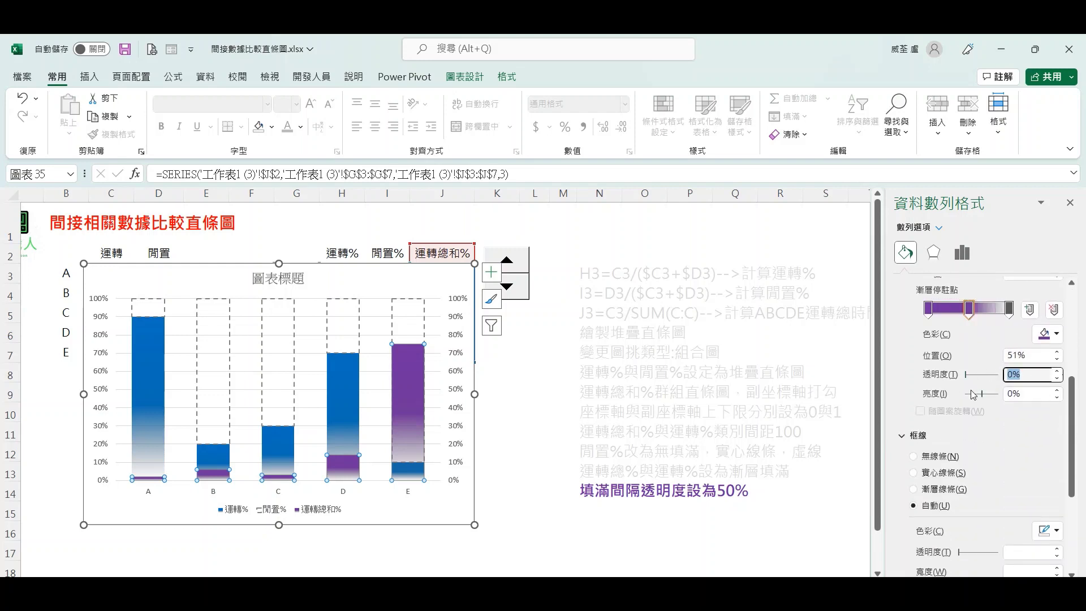
pyautogui.write('50')
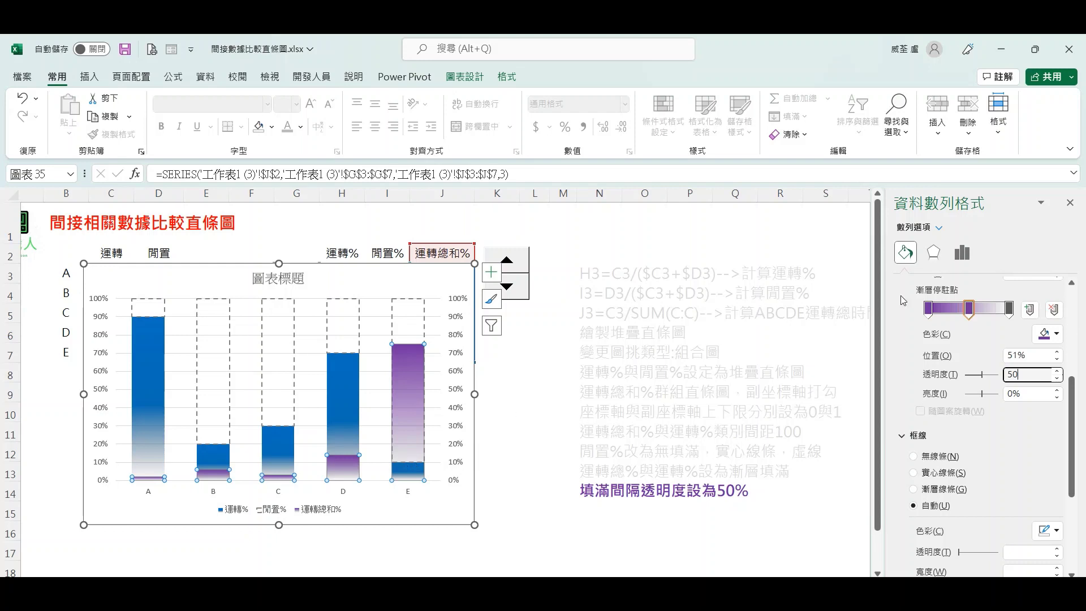
# - Set the transparency (透明度) of the middle gradient stop of the 運轉% series to 50%
pyautogui.click(939, 229)
pyautogui.click(979, 380)
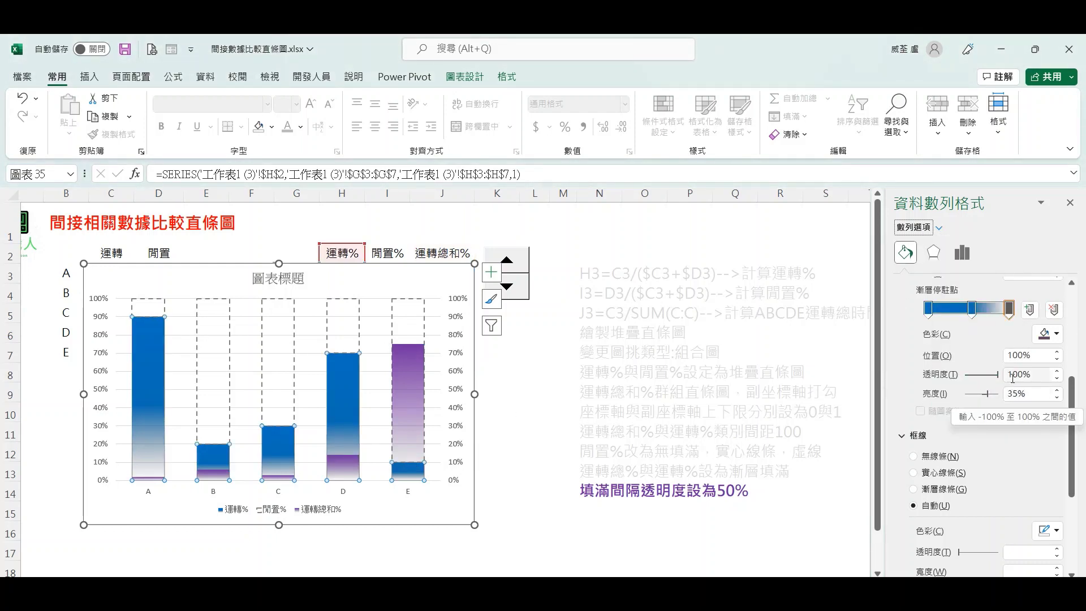
pyautogui.click(971, 308)
pyautogui.doubleClick(1018, 373)
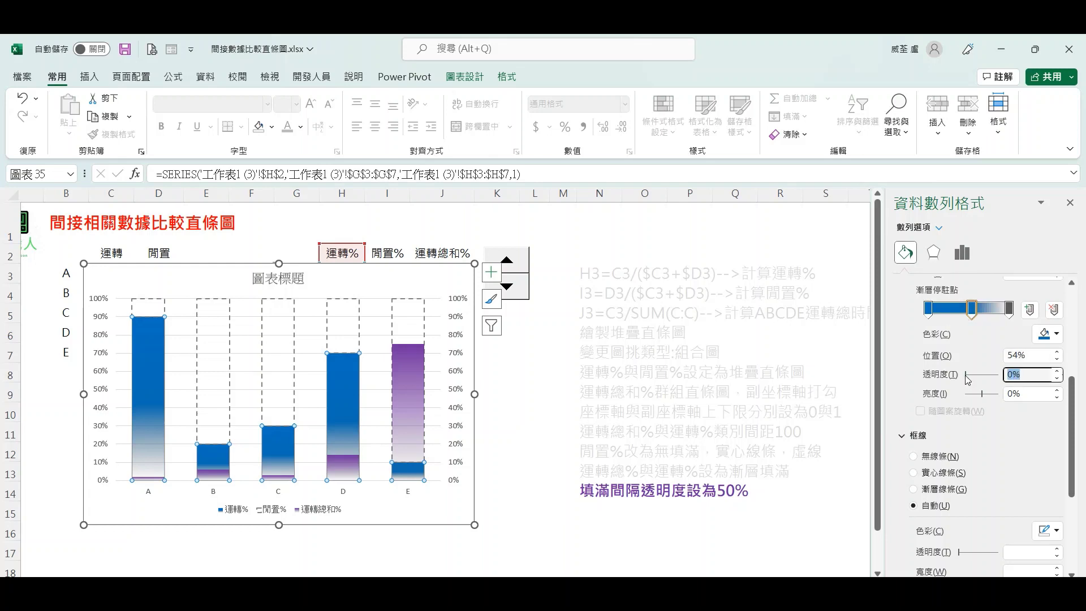
pyautogui.write('50')
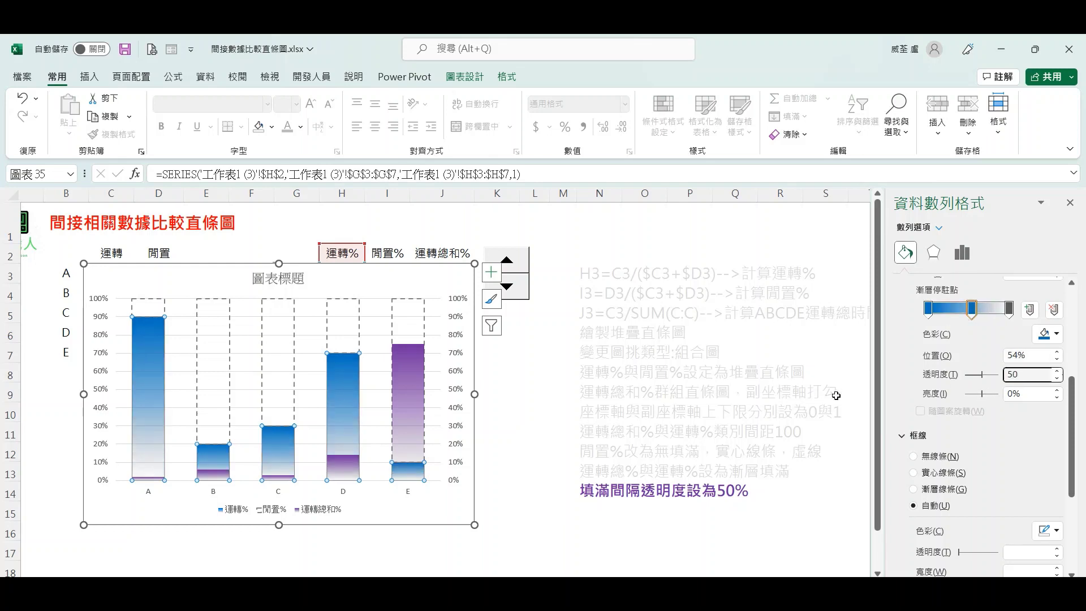
pyautogui.click(812, 478)
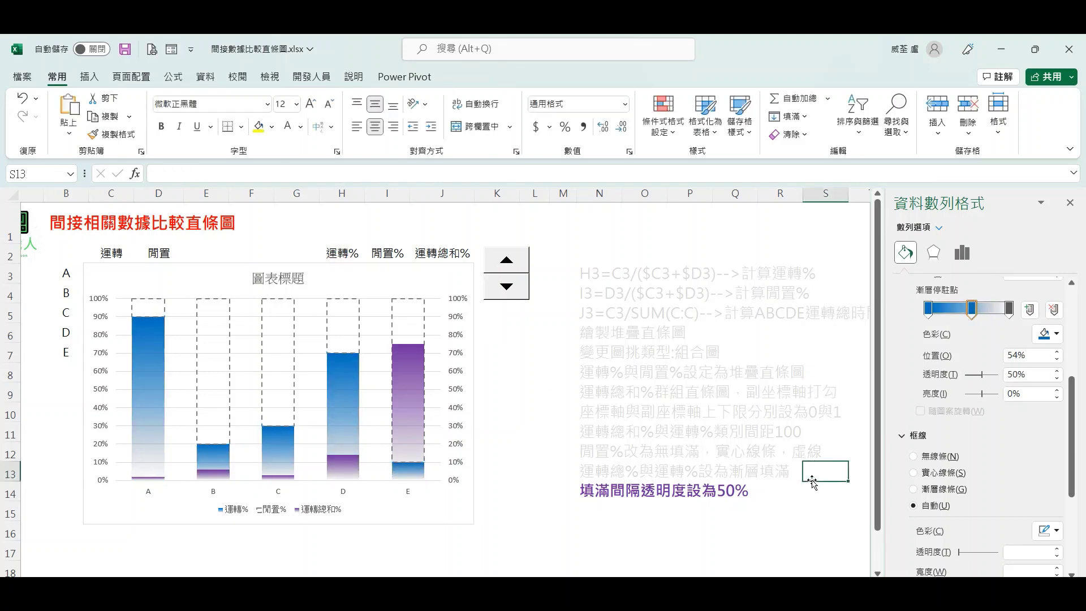
# - Advance the on-sheet instructions to the note about deleting unneeded data and changing fonts, and briefly underline it
pyautogui.click(524, 270)
pyautogui.click(689, 557)
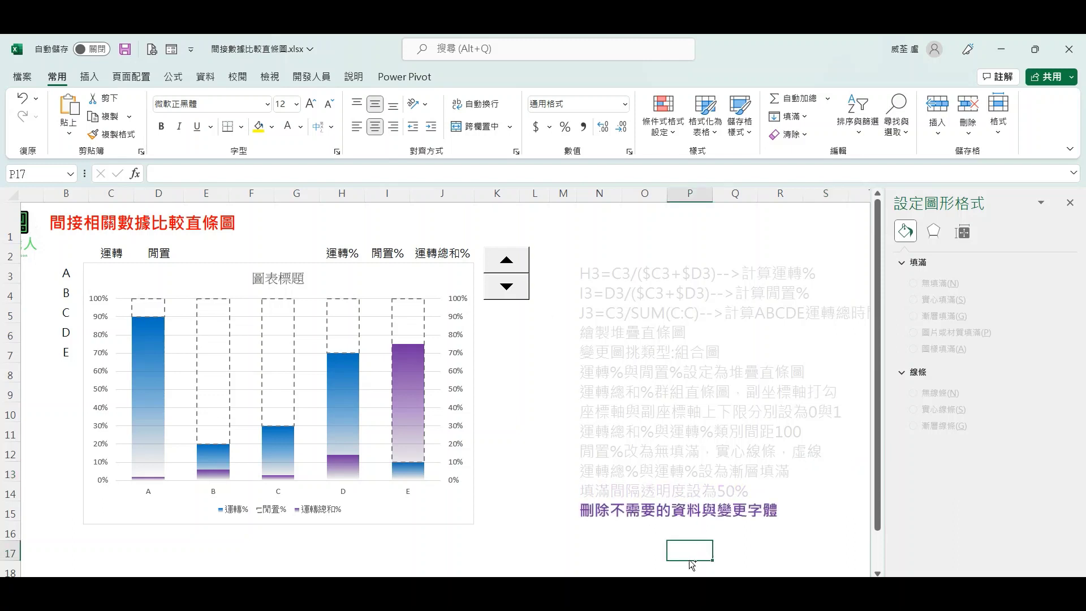
pyautogui.moveTo(568, 520); pyautogui.dragTo(780, 523)
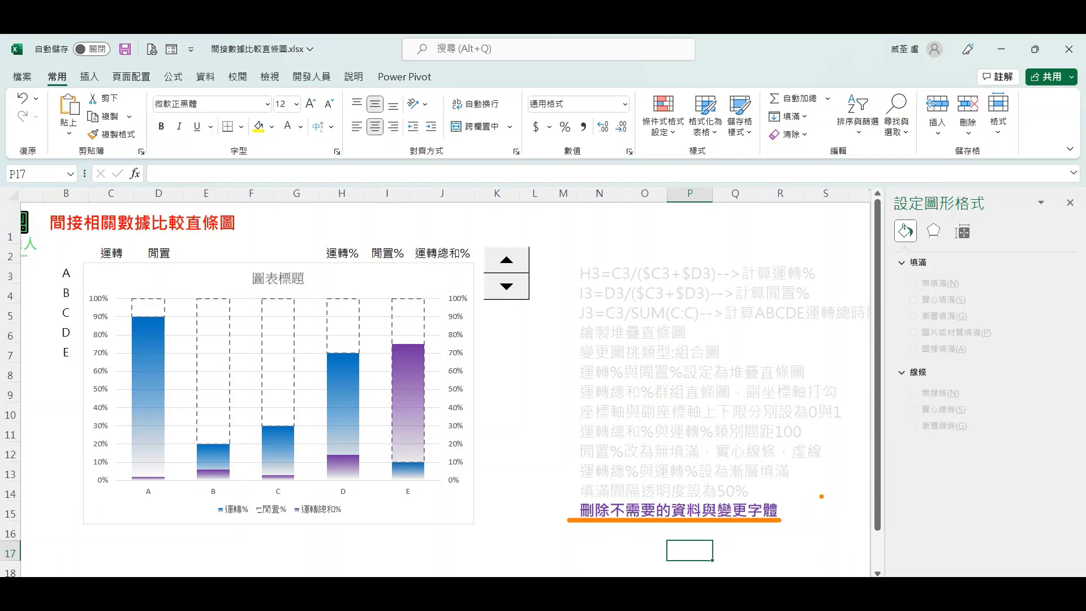
pyautogui.press('Escape')
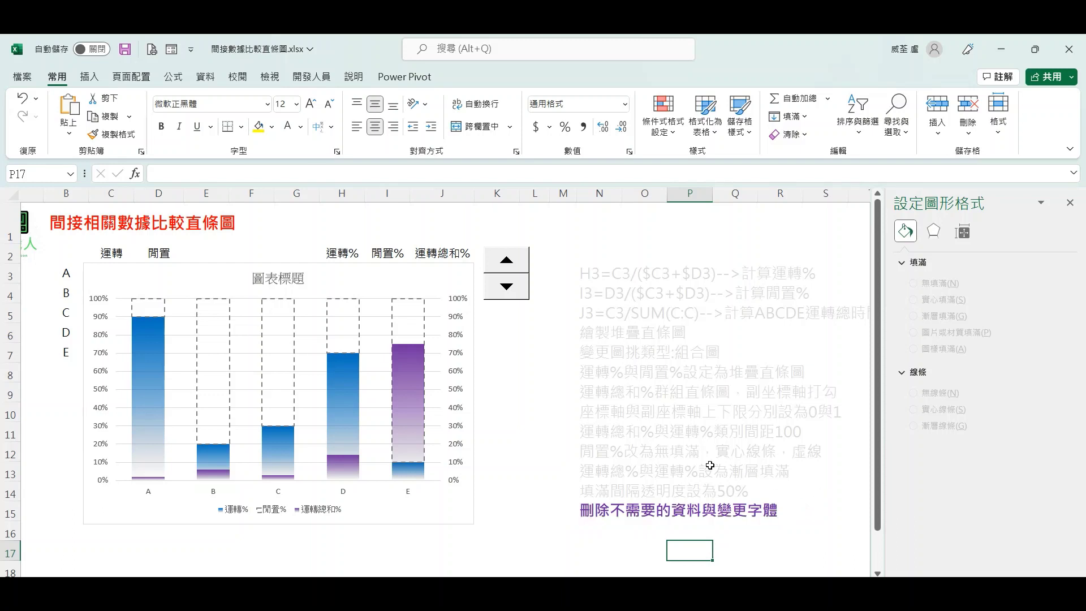
# - Delete the secondary and primary vertical axes from the chart
pyautogui.click(456, 396)
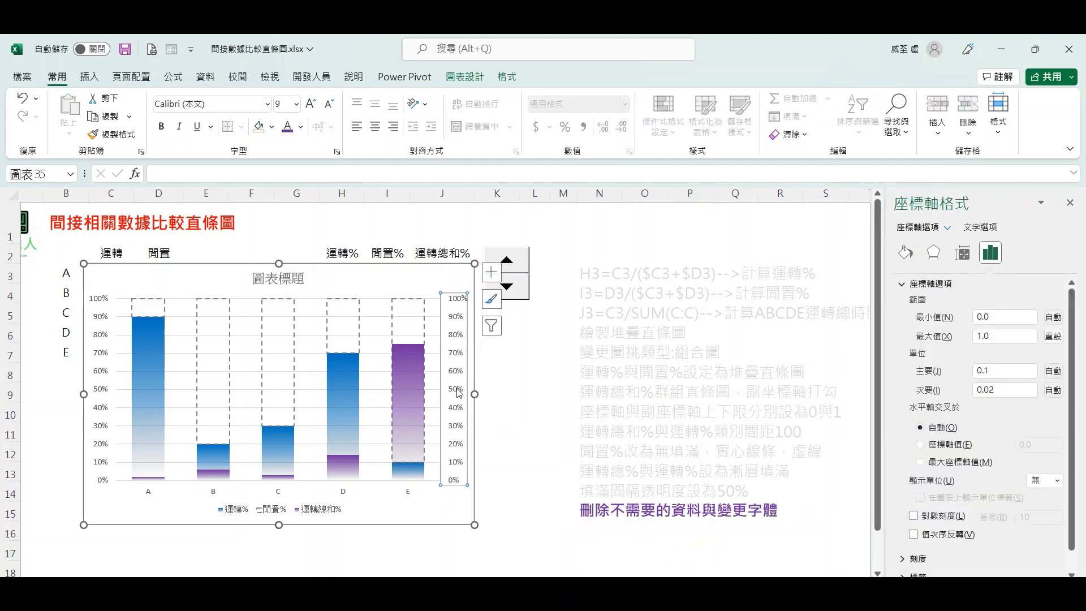
pyautogui.press('Delete')
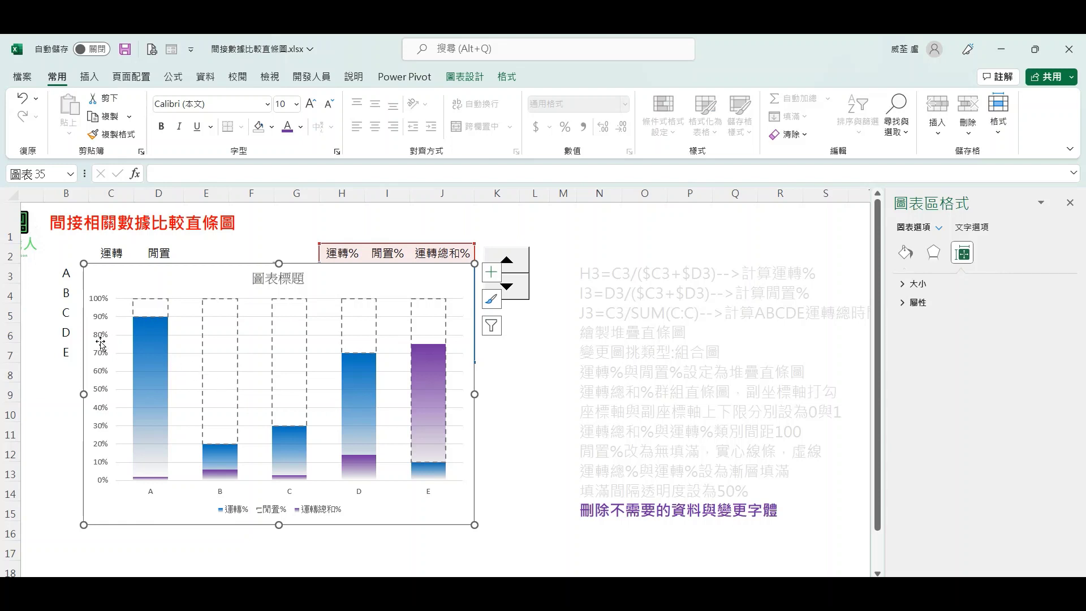
pyautogui.click(101, 343)
pyautogui.press('Delete')
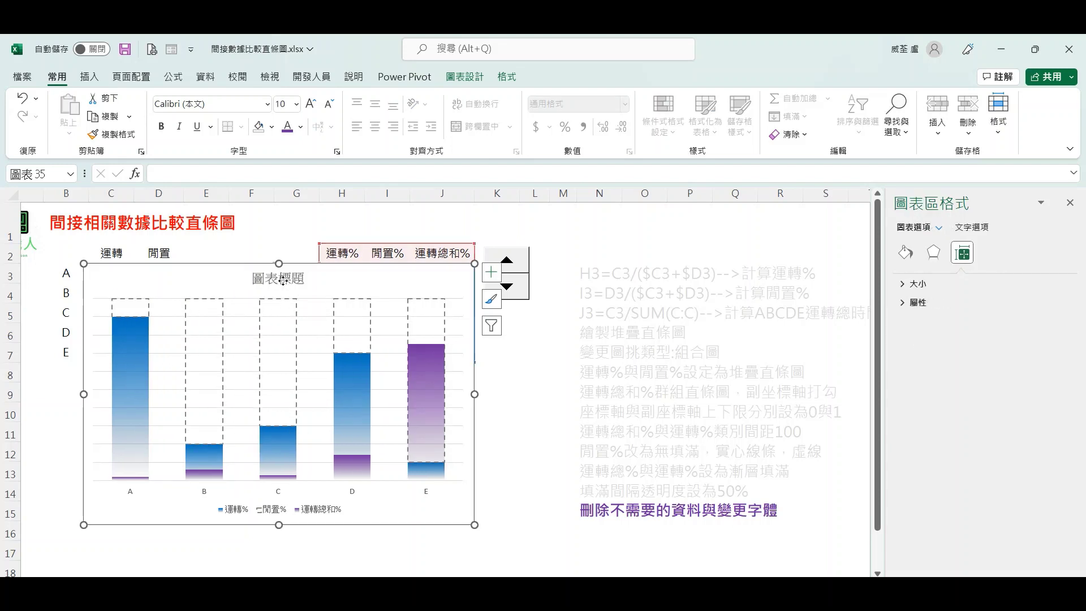
# - Delete the chart title and make the legend text bold at 14 pt
pyautogui.click(284, 279)
pyautogui.press('Delete')
pyautogui.click(321, 512)
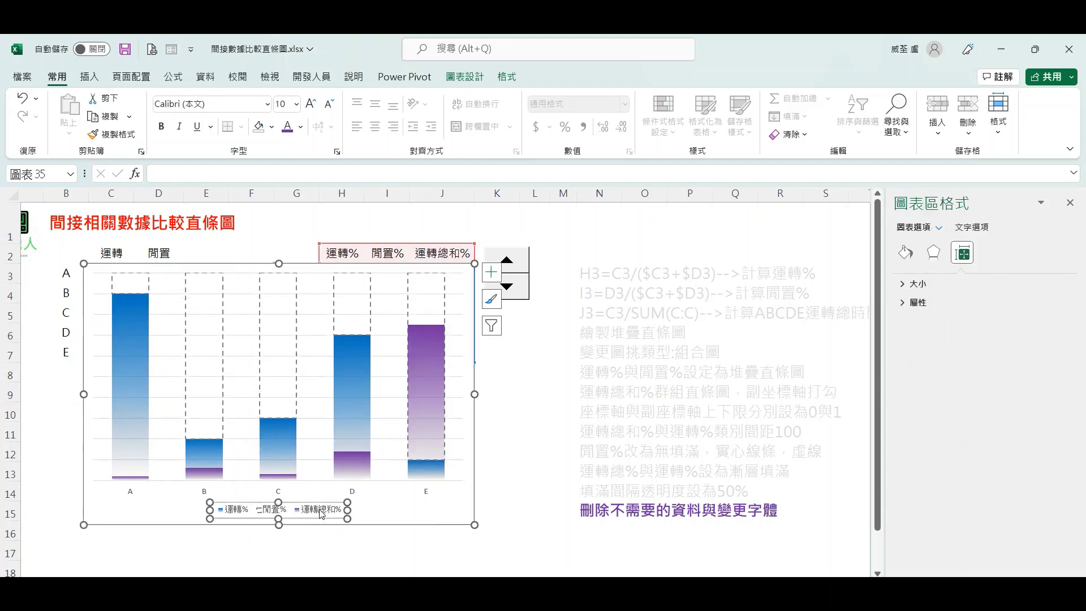
pyautogui.click(312, 105)
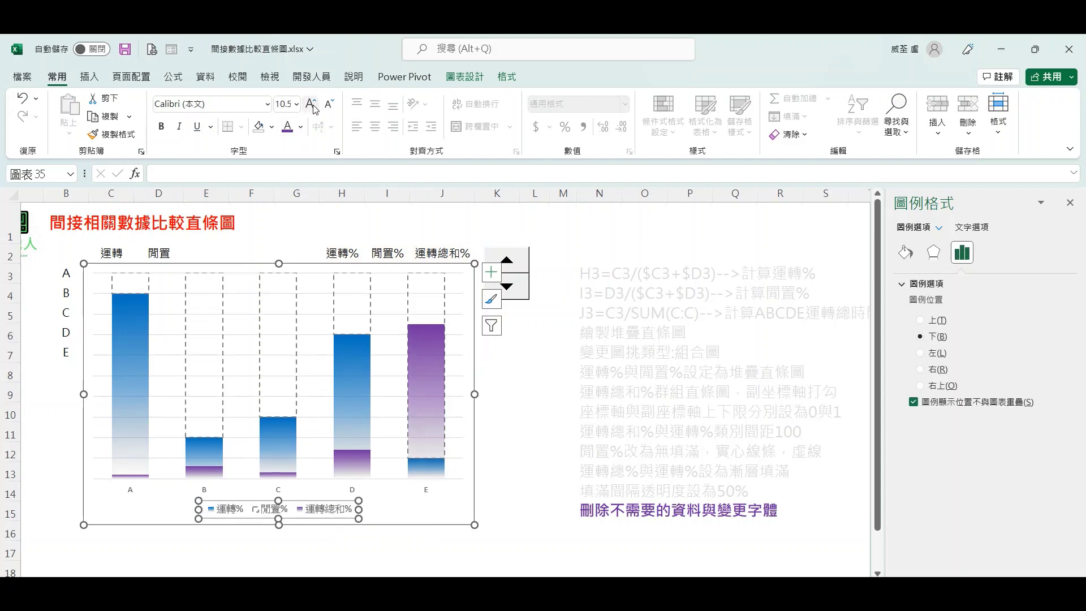
pyautogui.click(162, 126)
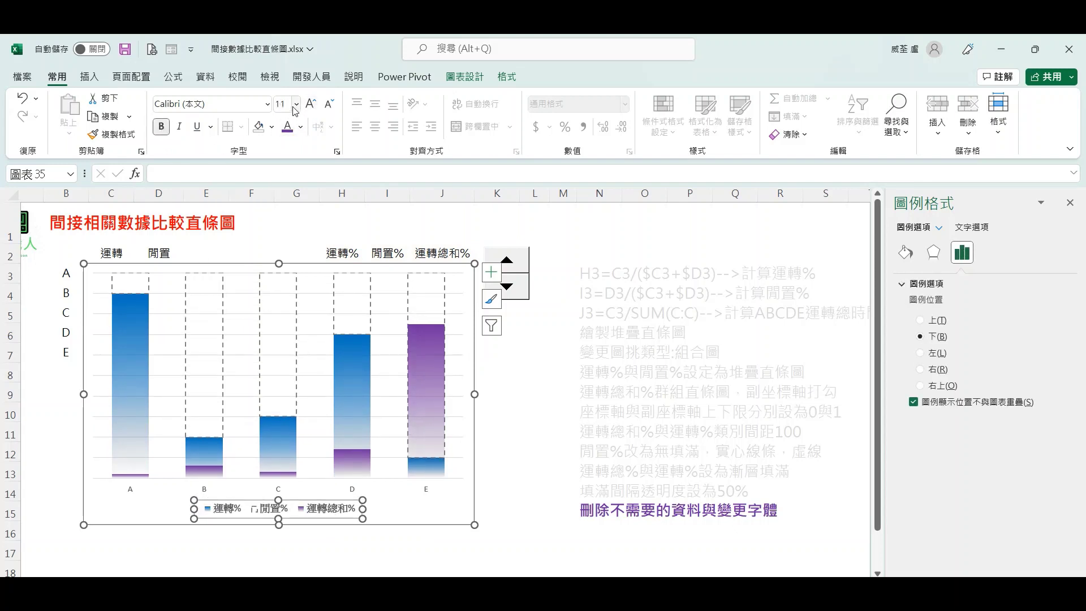
pyautogui.click(311, 104)
pyautogui.click(310, 103)
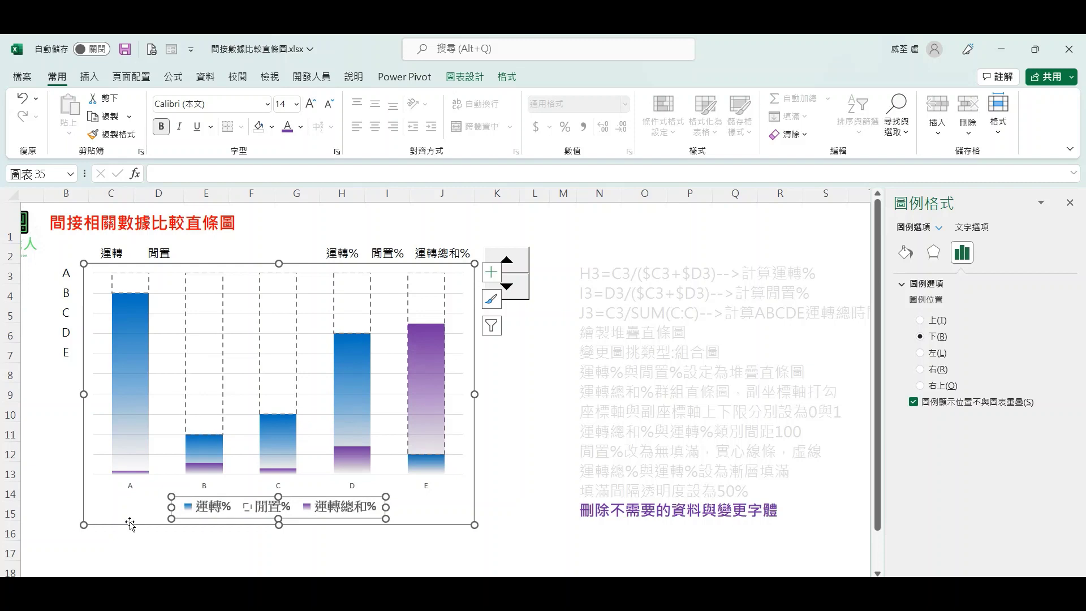
# - Make the horizontal axis category labels bold at 11 pt
pyautogui.click(133, 482)
pyautogui.click(311, 103)
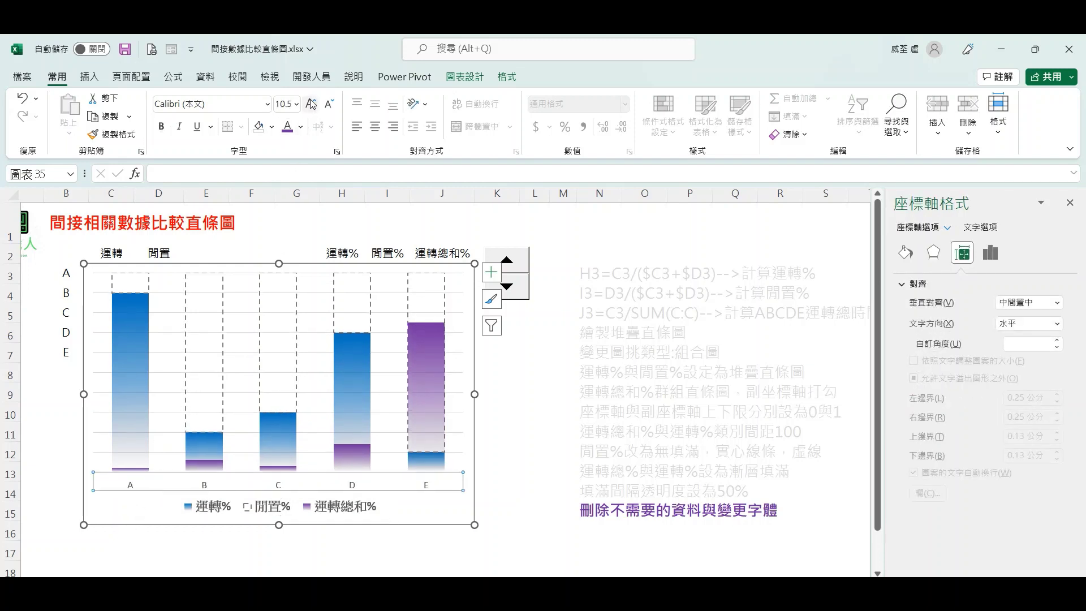
pyautogui.click(161, 126)
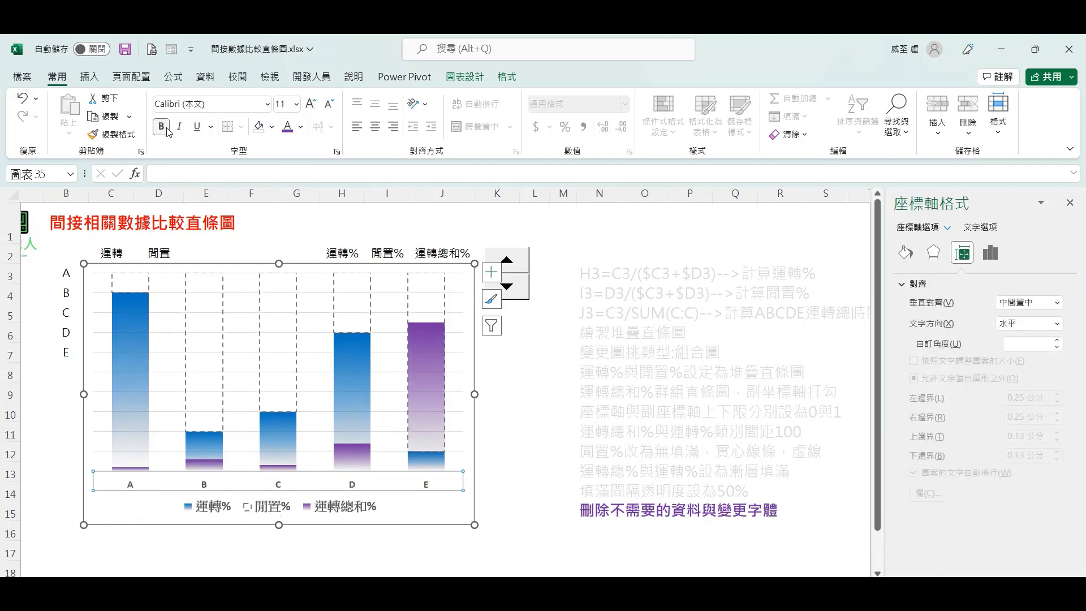
pyautogui.click(513, 429)
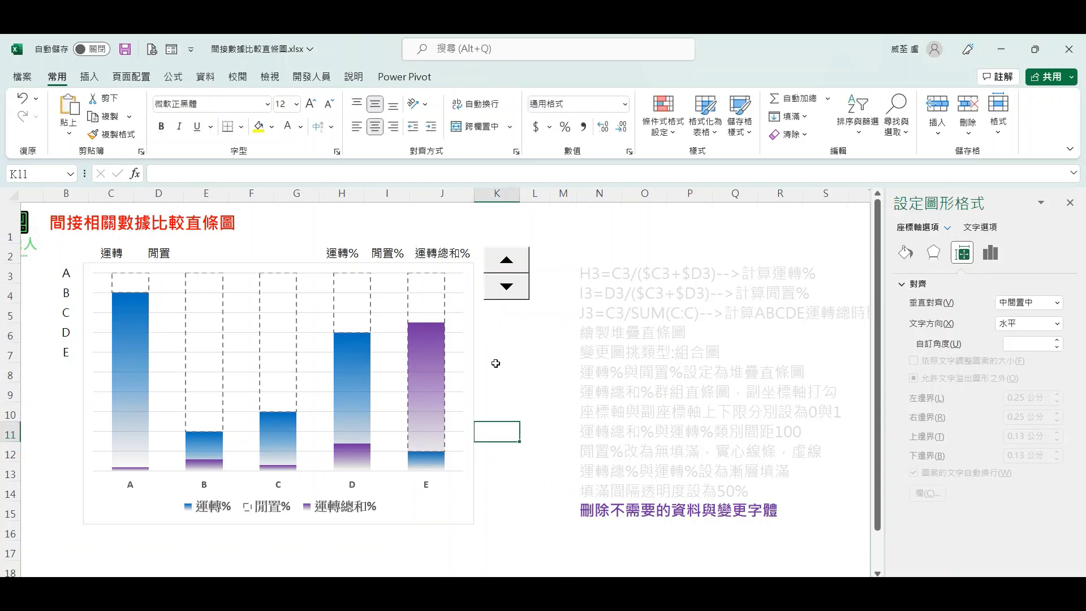
# - Add data labels (資料標籤) to the 運轉總和% series
pyautogui.click(435, 347)
pyautogui.click(435, 347)
pyautogui.click(494, 277)
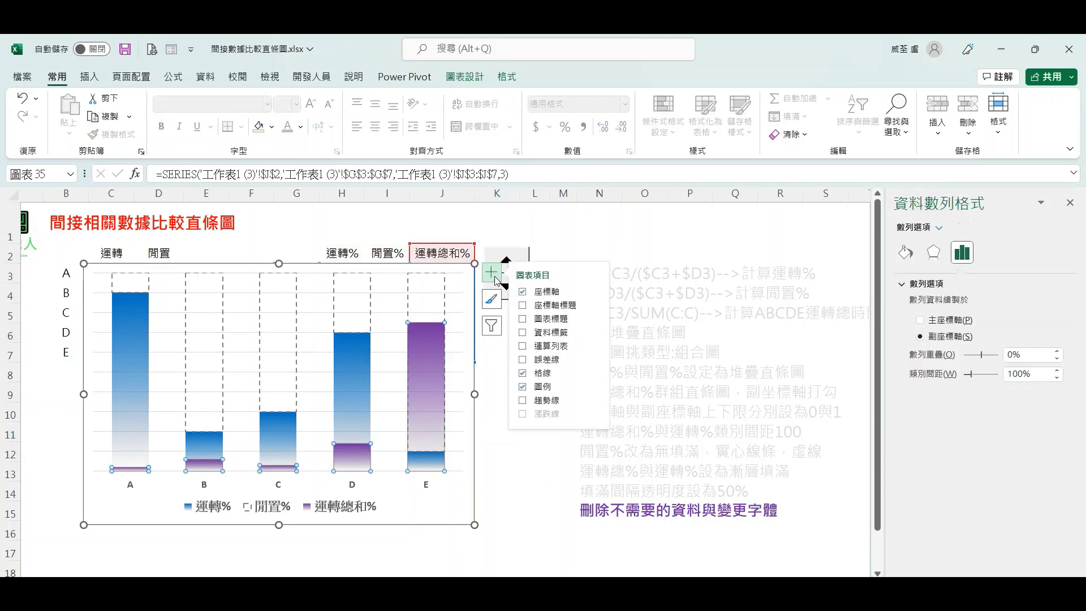
pyautogui.click(440, 468)
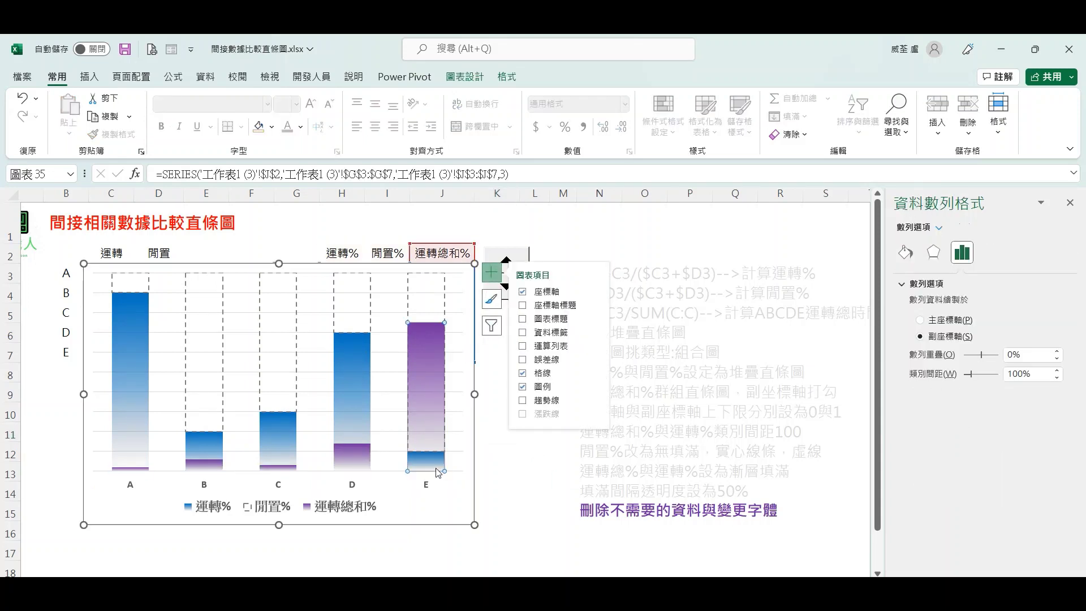
pyautogui.click(440, 469)
pyautogui.click(381, 398)
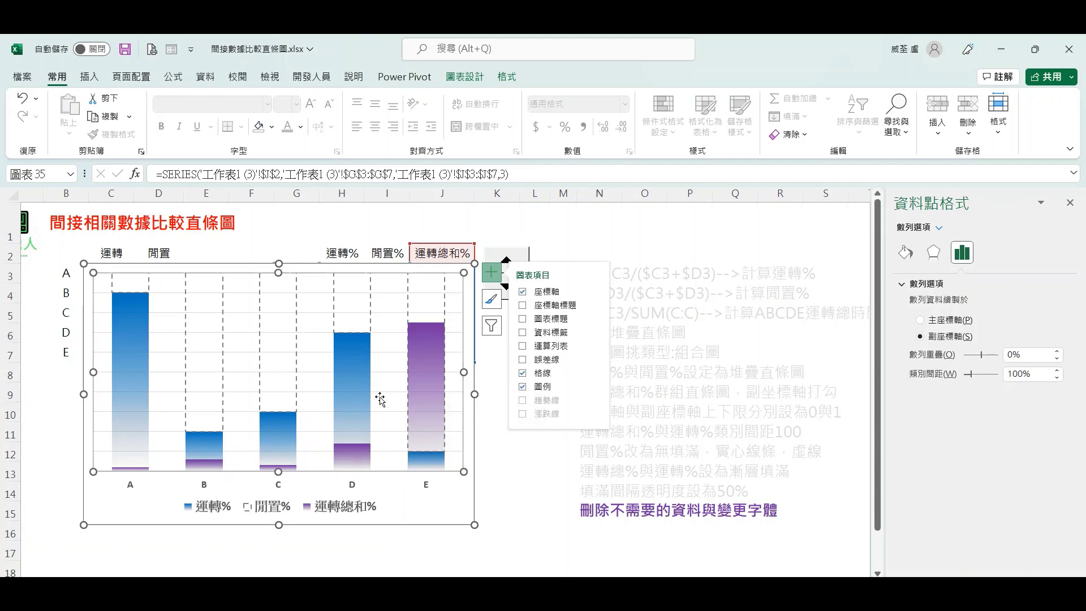
pyautogui.click(357, 455)
pyautogui.click(522, 333)
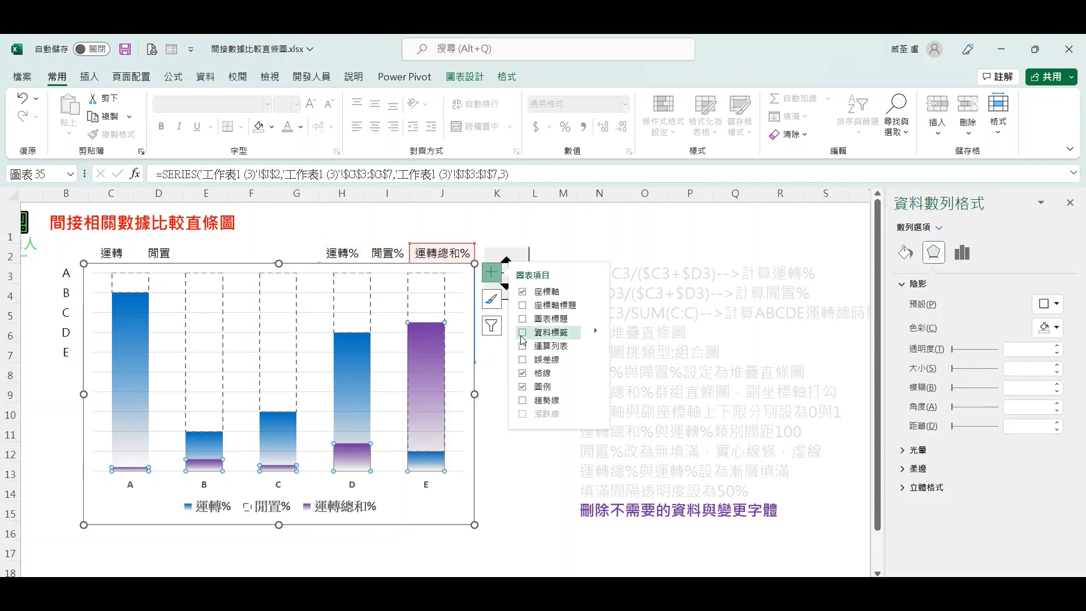
# - Format the 運轉總和% data labels as bold 11 pt text
pyautogui.click(427, 313)
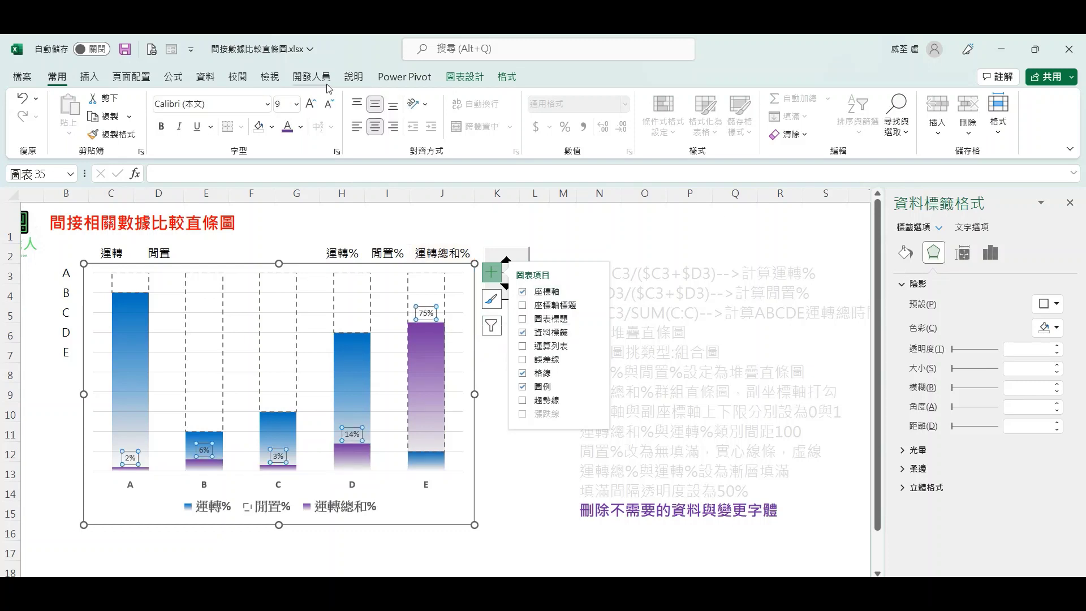
pyautogui.click(311, 103)
pyautogui.click(310, 104)
pyautogui.click(310, 104)
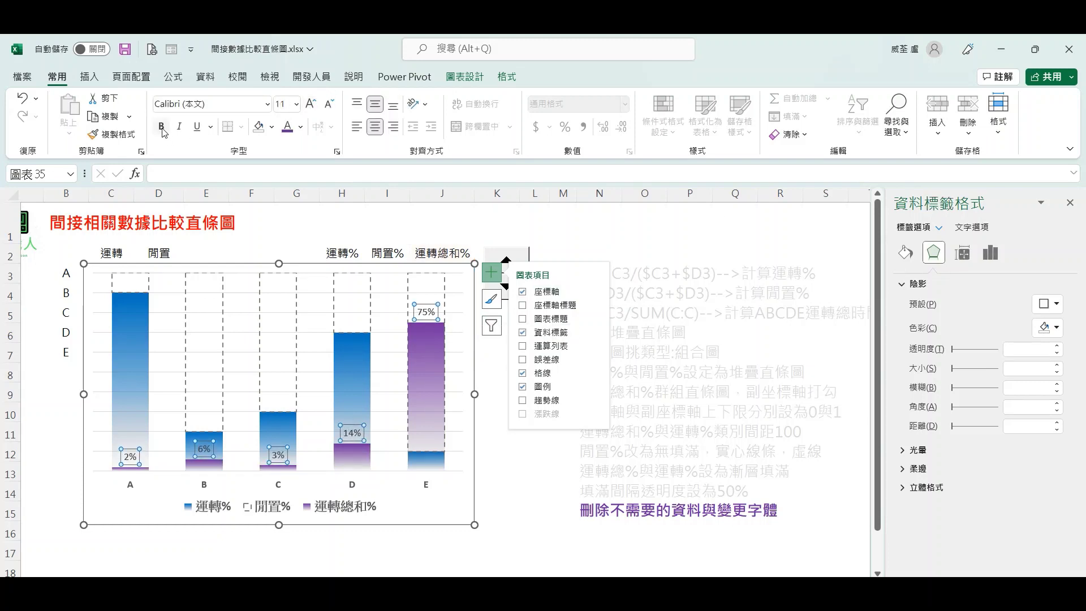
pyautogui.click(163, 131)
# - Delete the horizontal gridlines from the chart's plot area
pyautogui.click(390, 401)
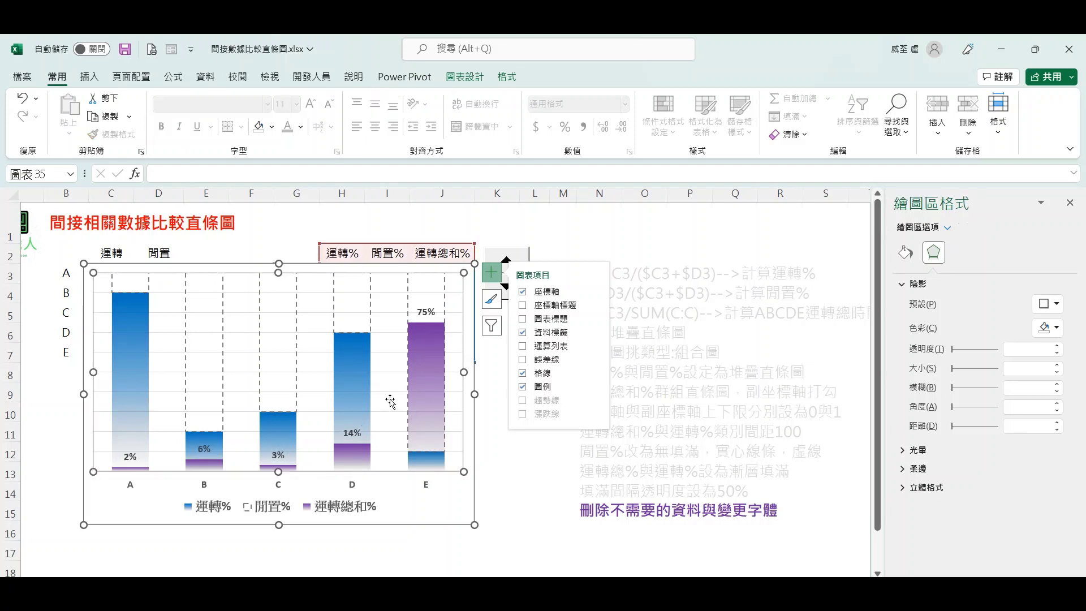
pyautogui.click(405, 395)
pyautogui.press('Delete')
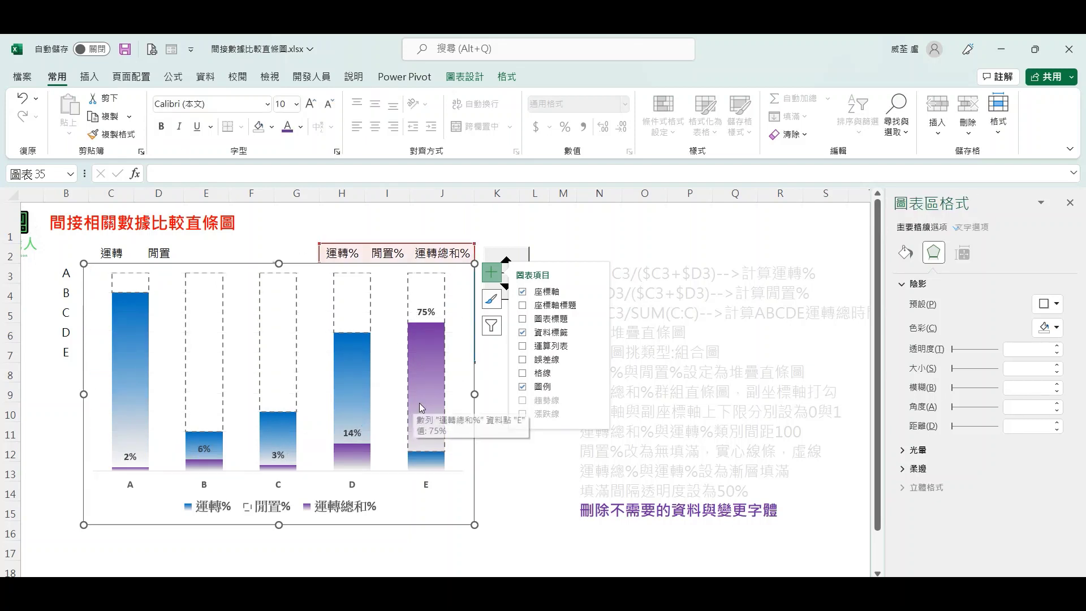
# - Set the chart area's border to no line (無線條)
pyautogui.click(534, 491)
pyautogui.click(468, 481)
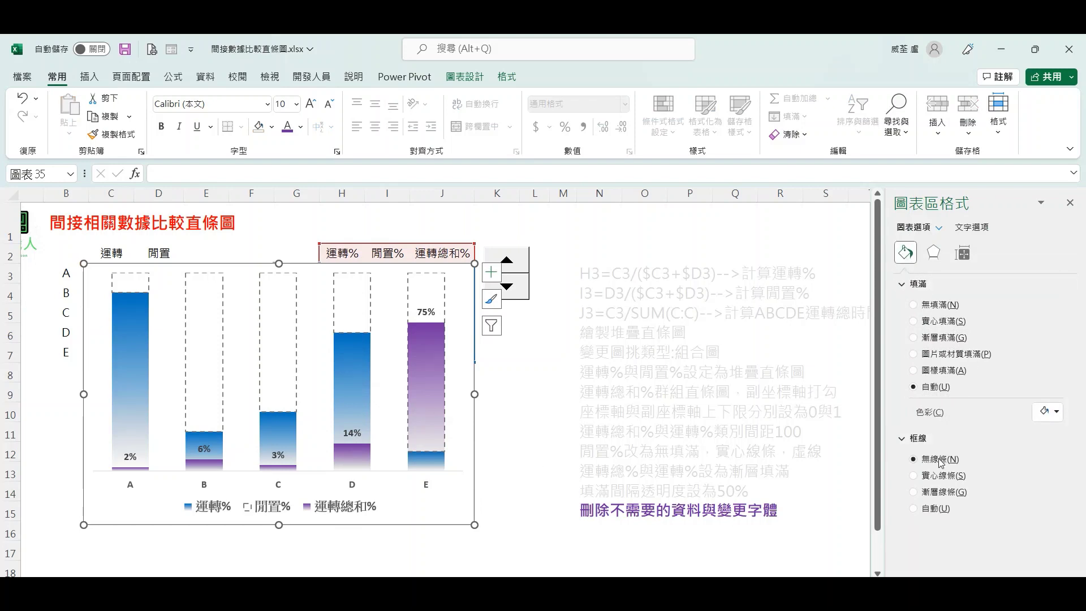
pyautogui.click(543, 449)
pyautogui.click(466, 366)
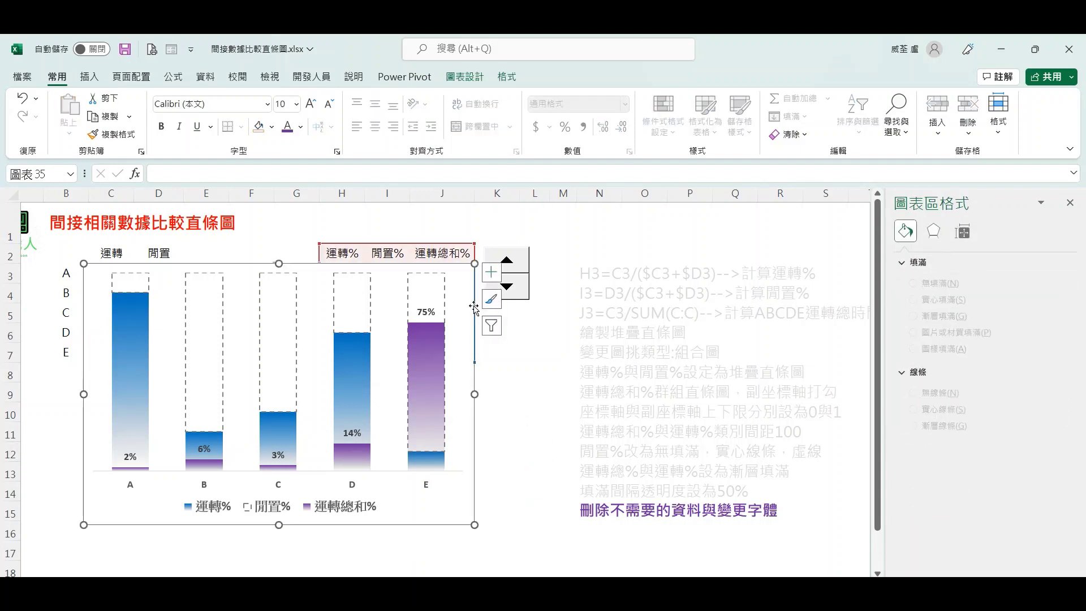
pyautogui.moveTo(474, 363); pyautogui.dragTo(480, 397)
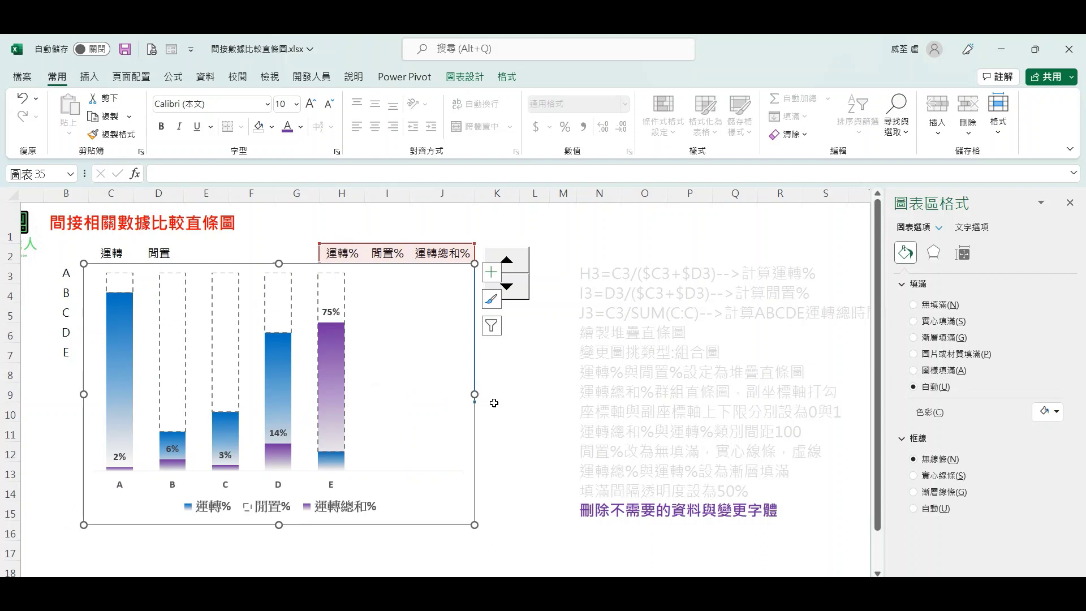
pyautogui.hotkey('ctrl', 'z')
# - Shift the chart slightly and enlarge it toward its upper-left corner so it covers the sheet heading and source data
pyautogui.click(501, 428)
pyautogui.click(459, 442)
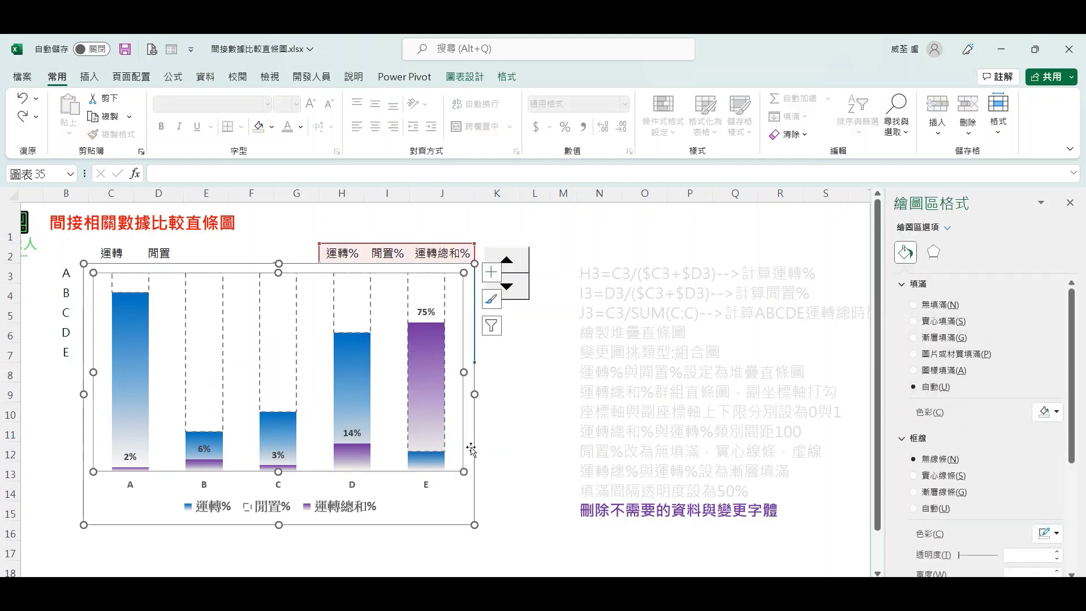
pyautogui.moveTo(477, 449); pyautogui.dragTo(489, 453)
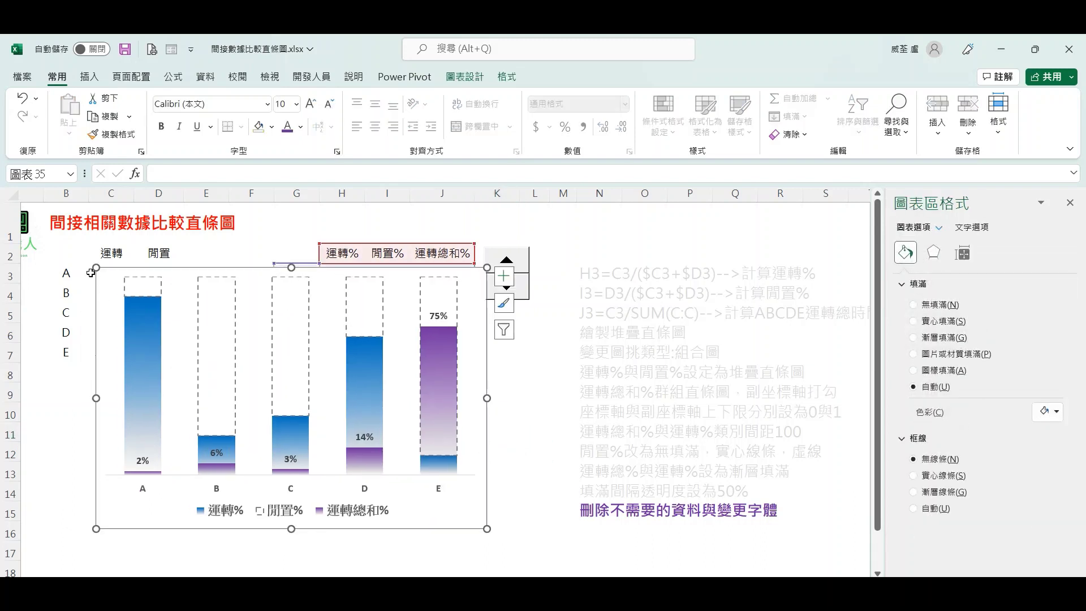
pyautogui.moveTo(95, 268); pyautogui.dragTo(41, 214)
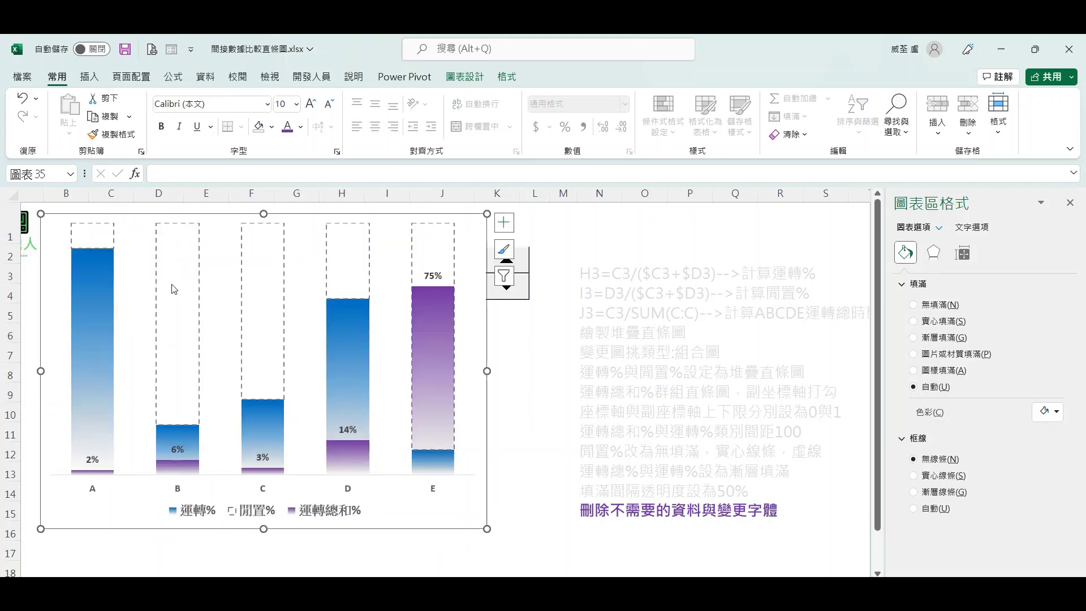
pyautogui.click(534, 387)
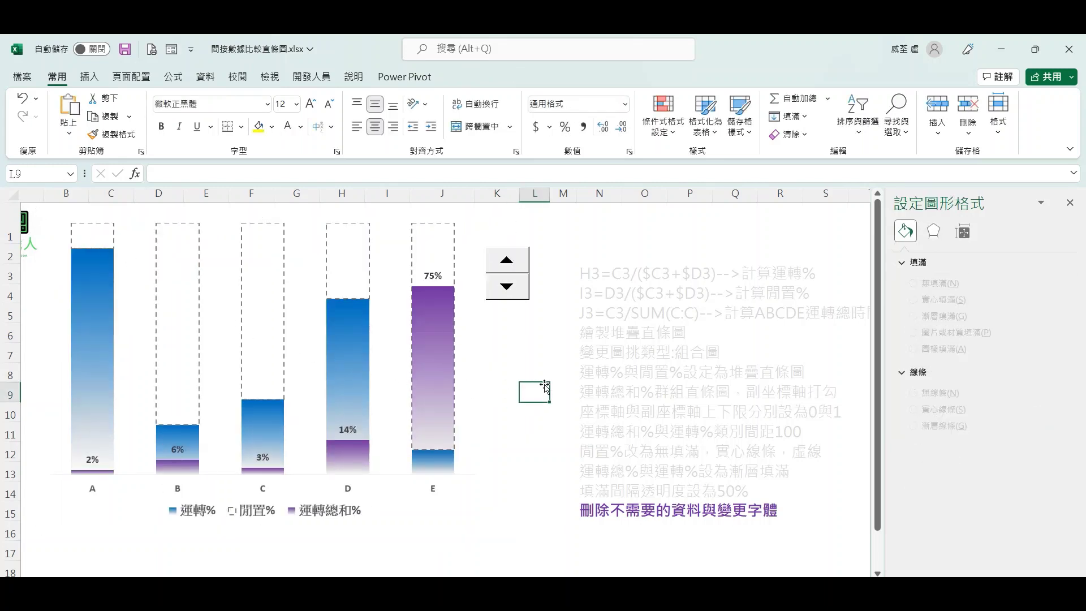
# - Advance the on-sheet instructions to the closing note 完美呈現~~~ and briefly frame it with a box
pyautogui.click(534, 449)
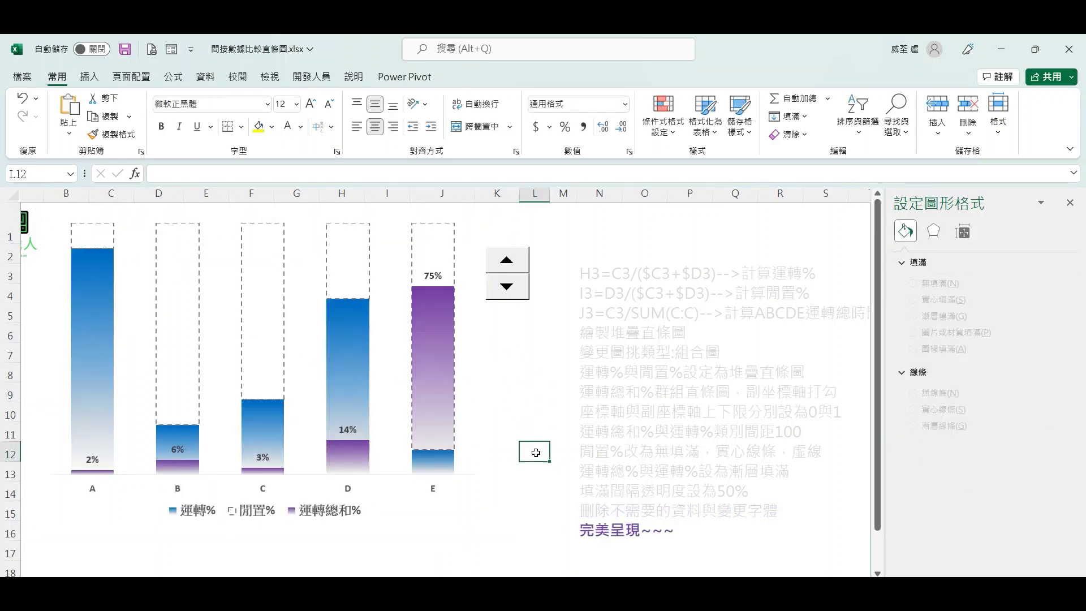
pyautogui.moveTo(561, 511); pyautogui.dragTo(703, 549)
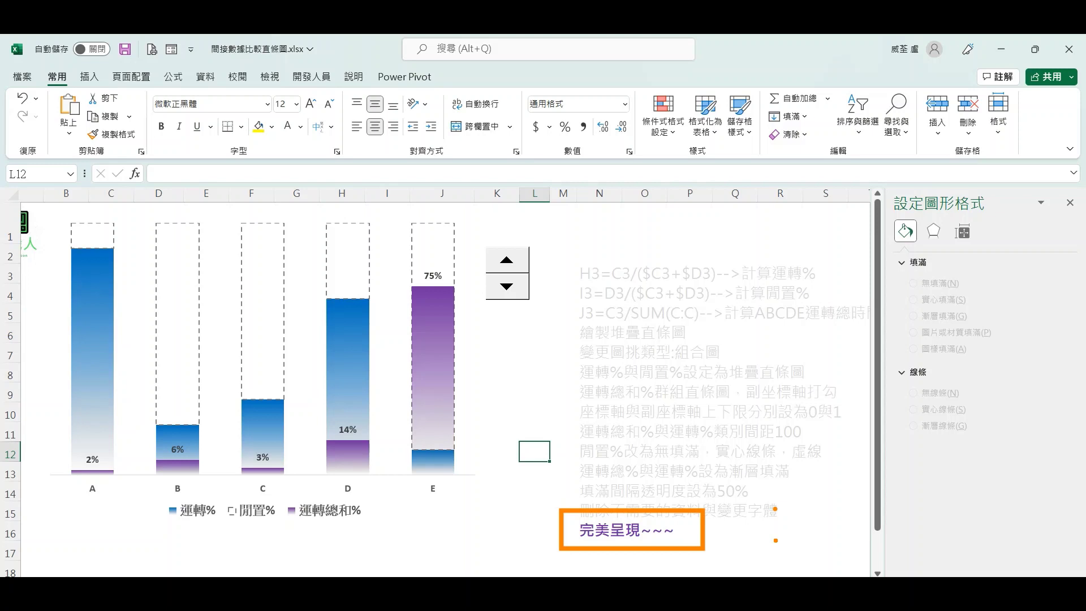
pyautogui.press('Escape')
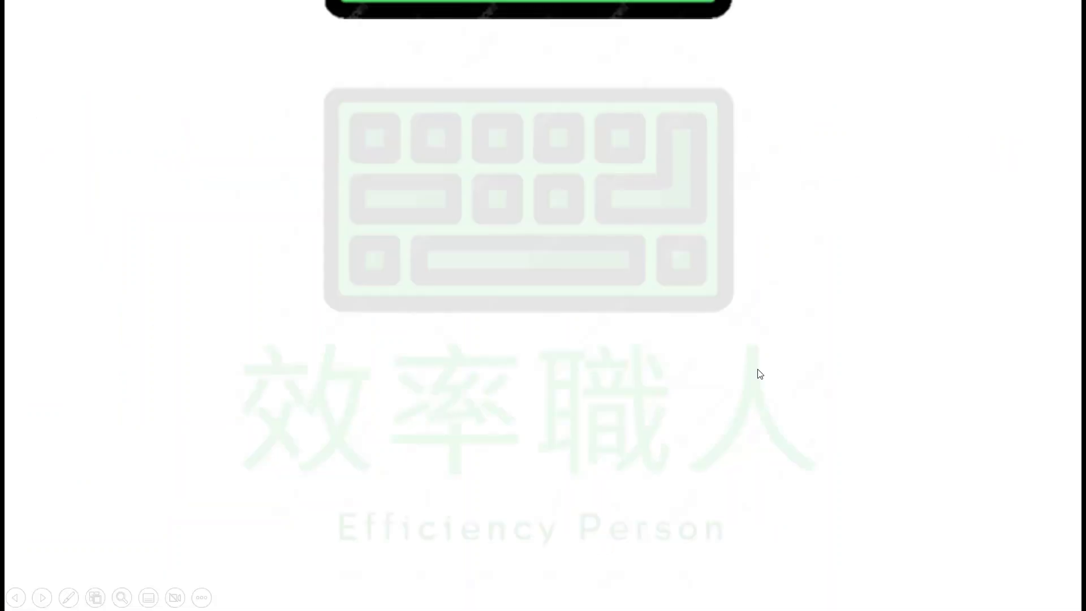